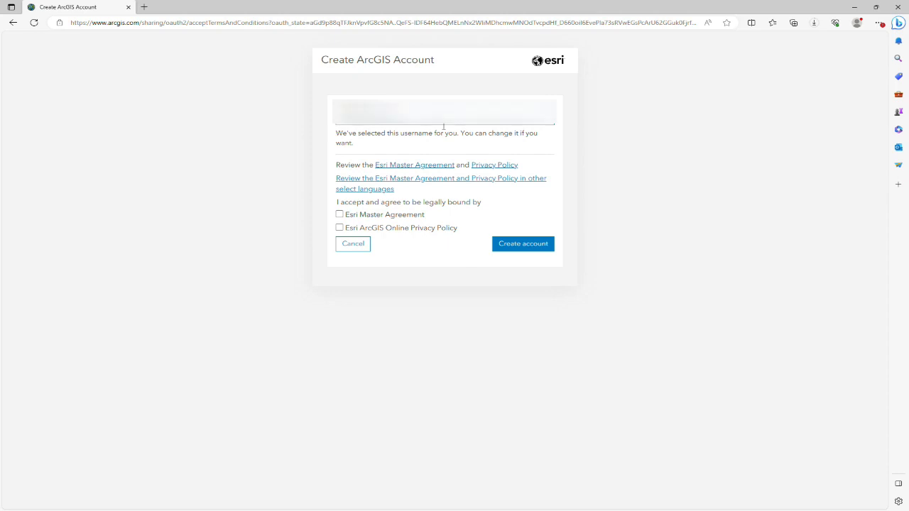
# Accept the Esri Master Agreement in the account form and submit the new ArcGIS account
pyautogui.click(443, 126)
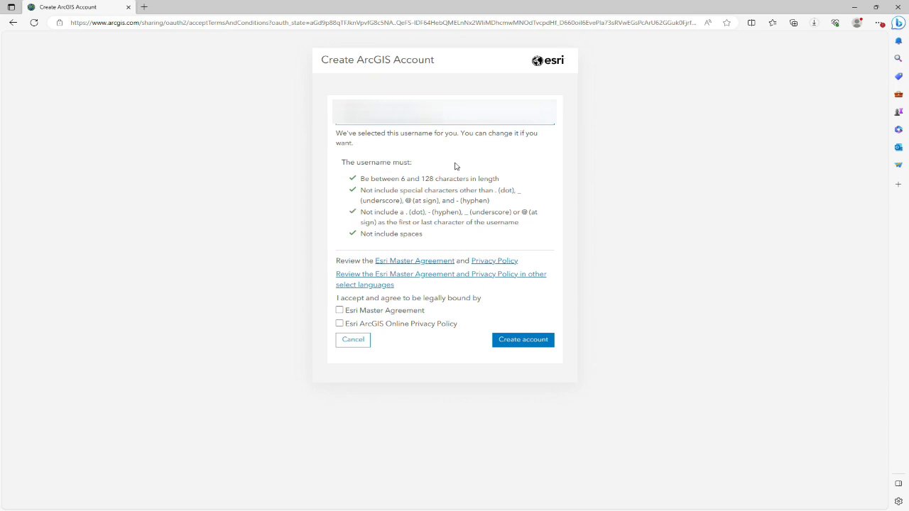
pyautogui.click(339, 310)
pyautogui.click(515, 340)
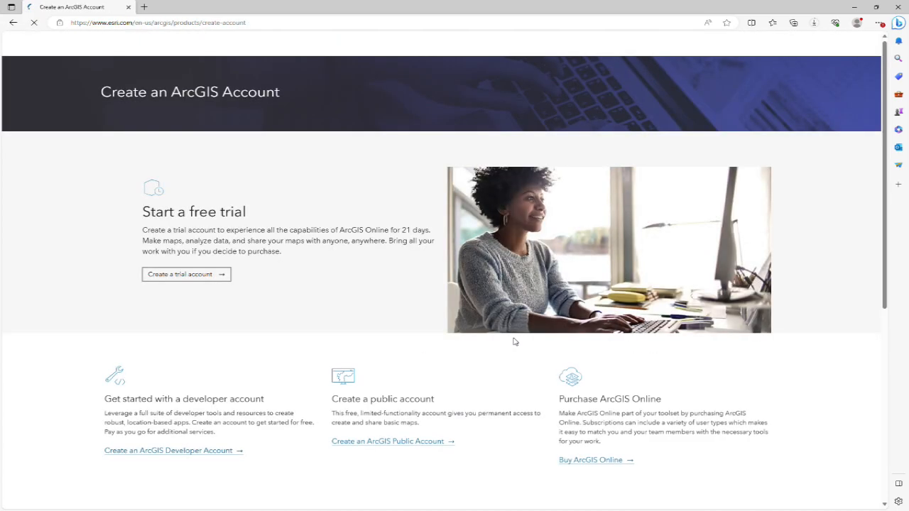
# Choose the free trial account option and open the sign-up for the ArcGIS Online trial for professionals
pyautogui.scroll(-3, 403, 272)
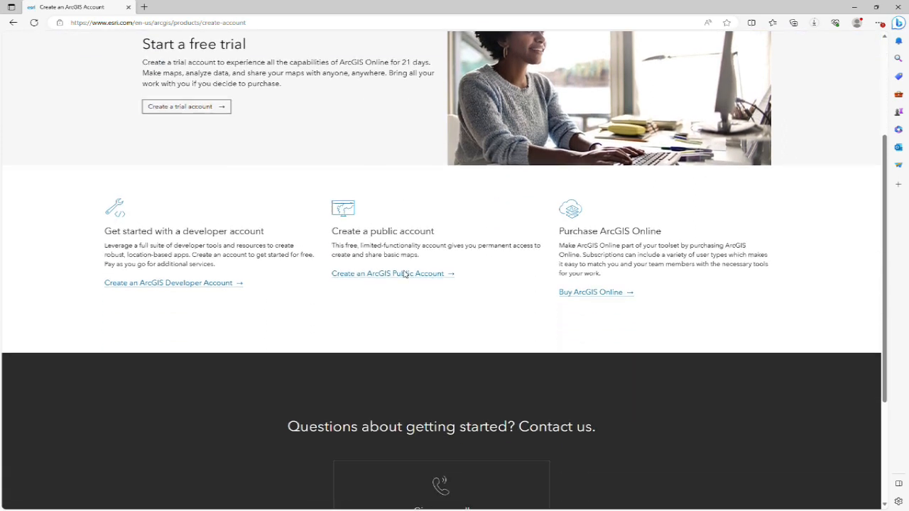
pyautogui.click(192, 107)
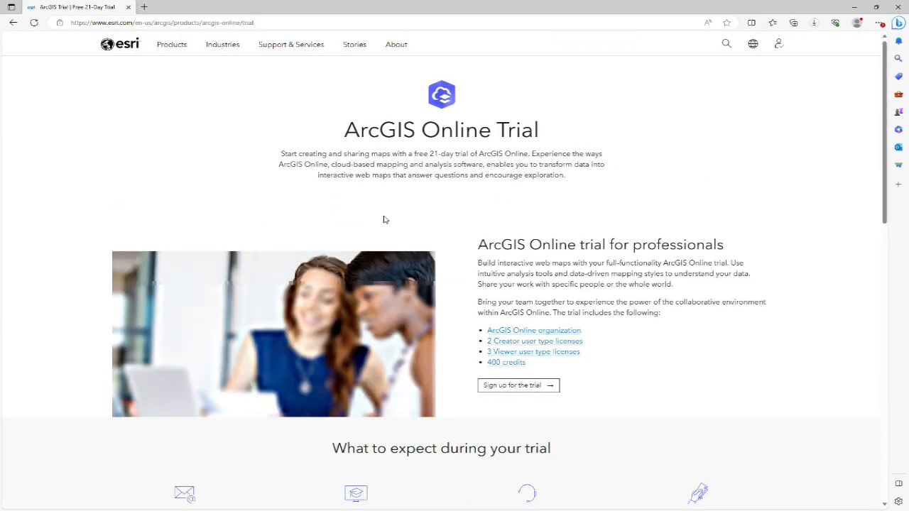
pyautogui.click(523, 416)
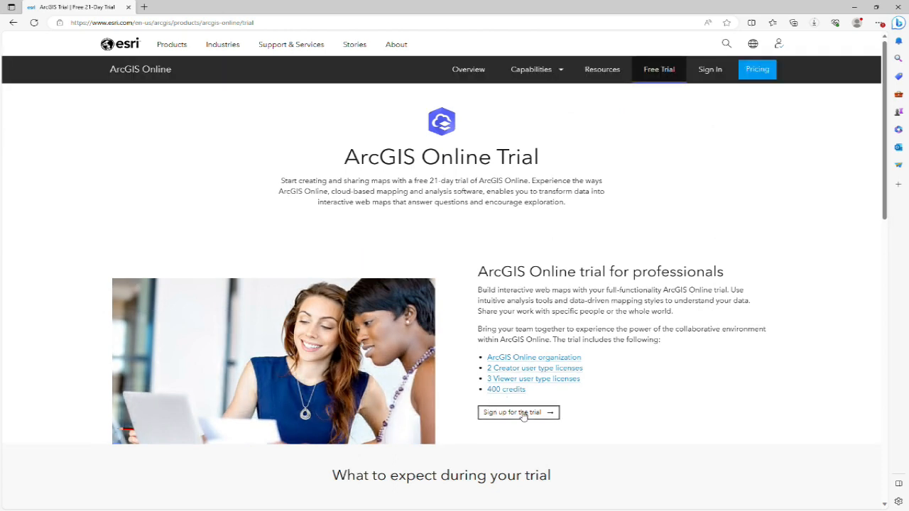
pyautogui.click(523, 416)
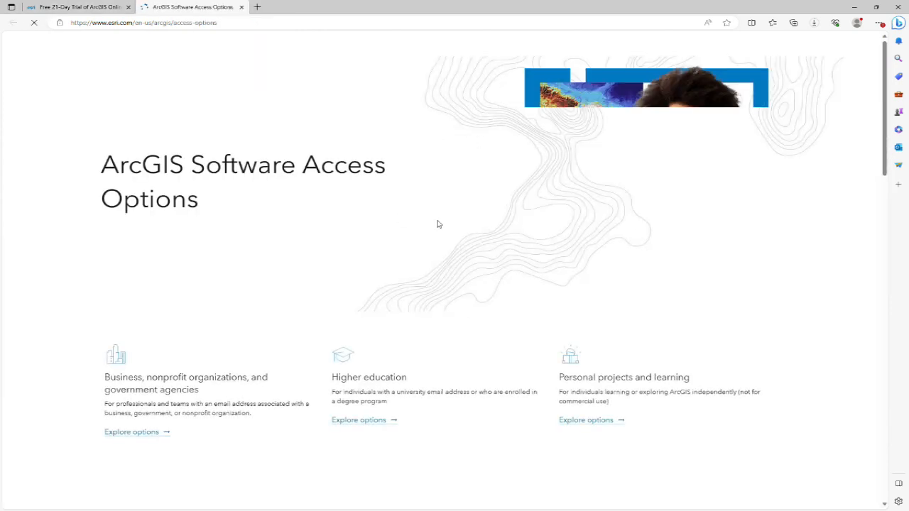
# Examine the ArcGIS software access options for professionals, higher education and personal projects
pyautogui.scroll(-5, 491, 310)
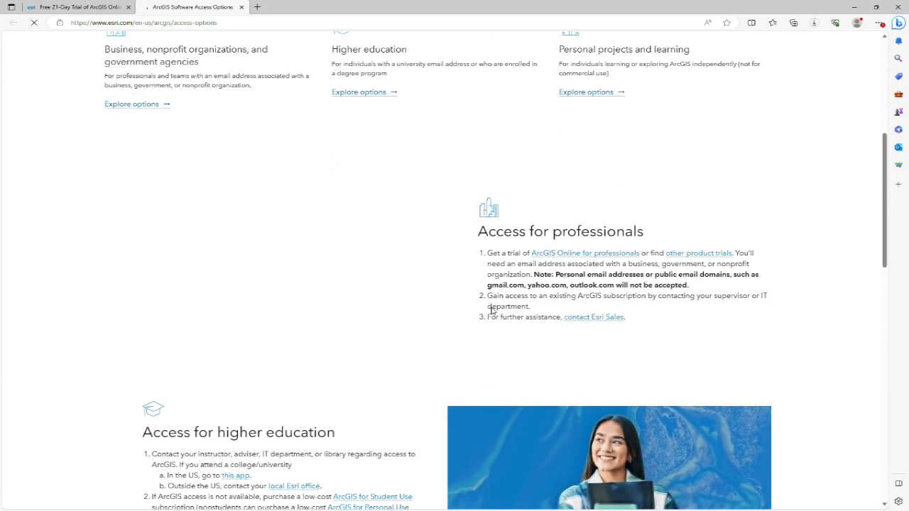
pyautogui.scroll(-5, 490, 311)
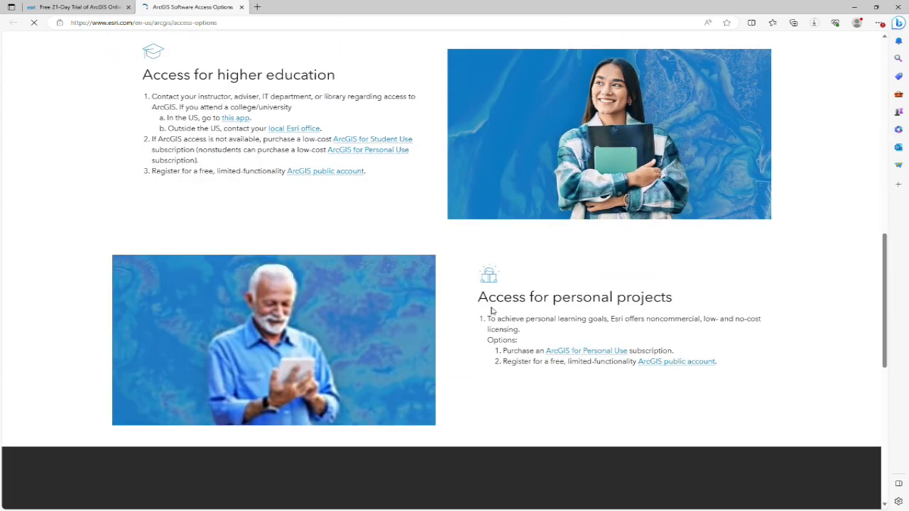
pyautogui.scroll(-5, 491, 310)
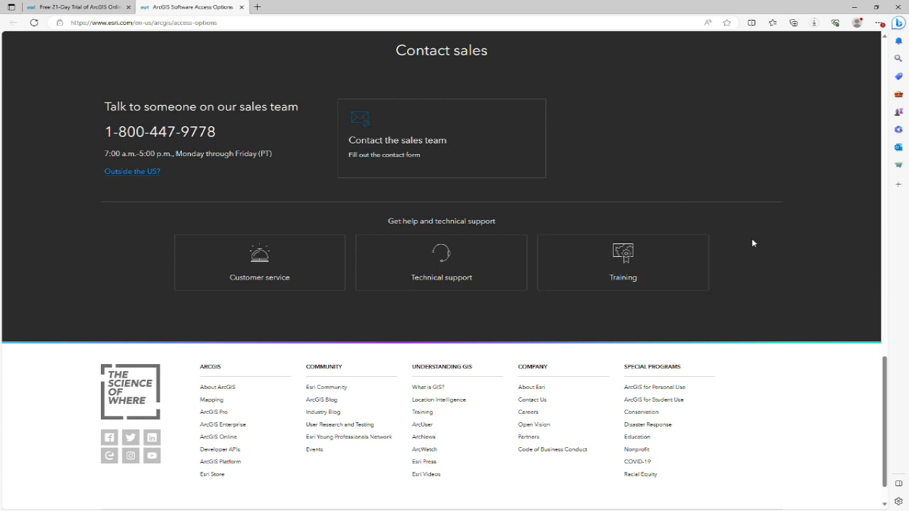
pyautogui.press('Home')
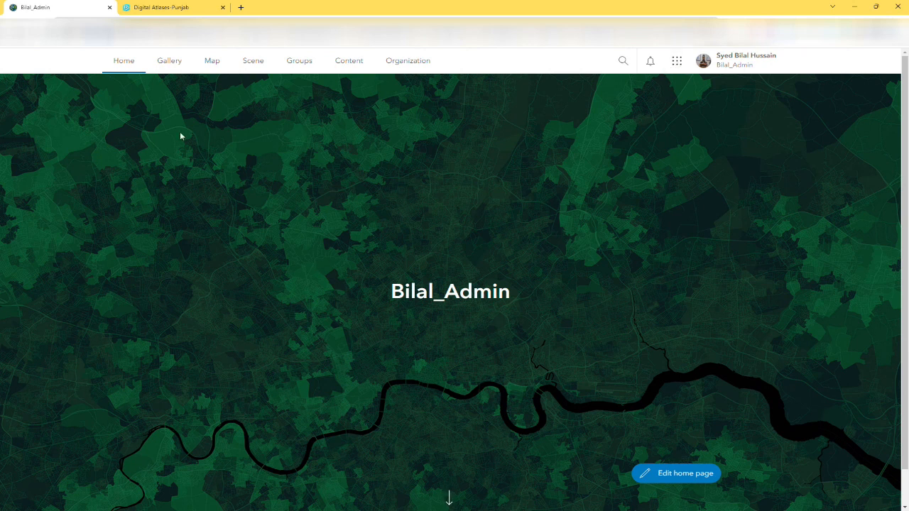
# Open the ArcGIS content page, and view the Legend and Summary widgets in the Digital Atlases-Punjab app
pyautogui.click(349, 63)
pyautogui.click(146, 7)
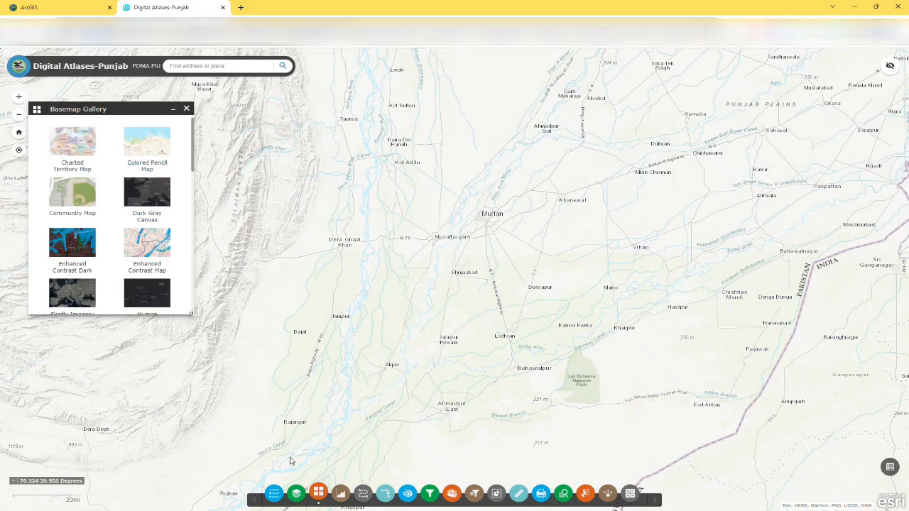
pyautogui.click(318, 494)
pyautogui.click(274, 494)
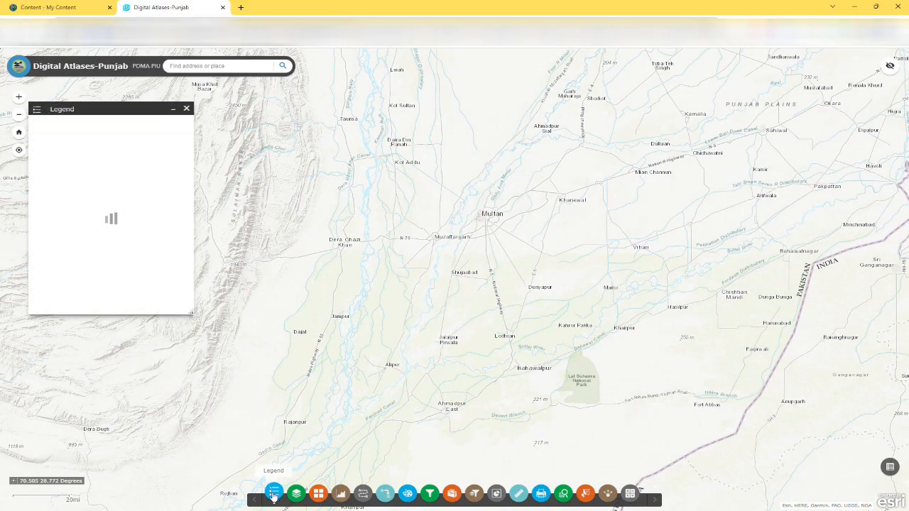
pyautogui.click(274, 494)
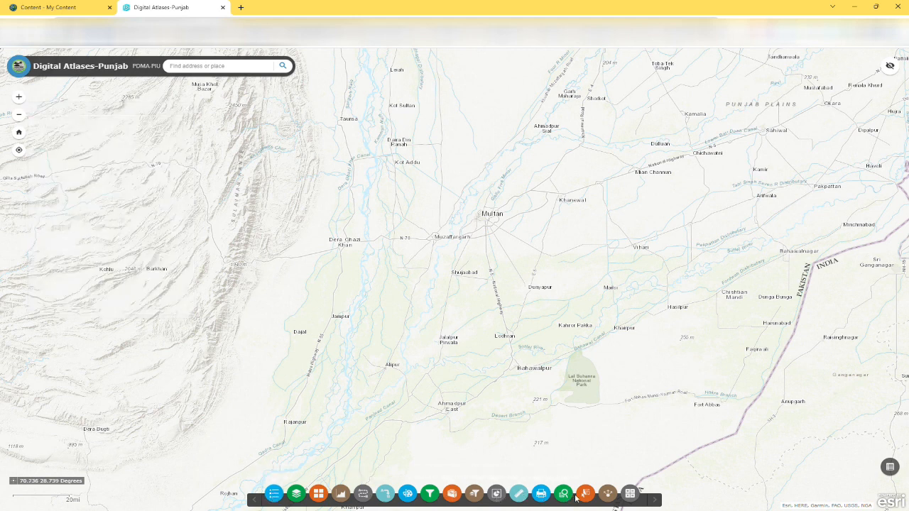
pyautogui.click(630, 493)
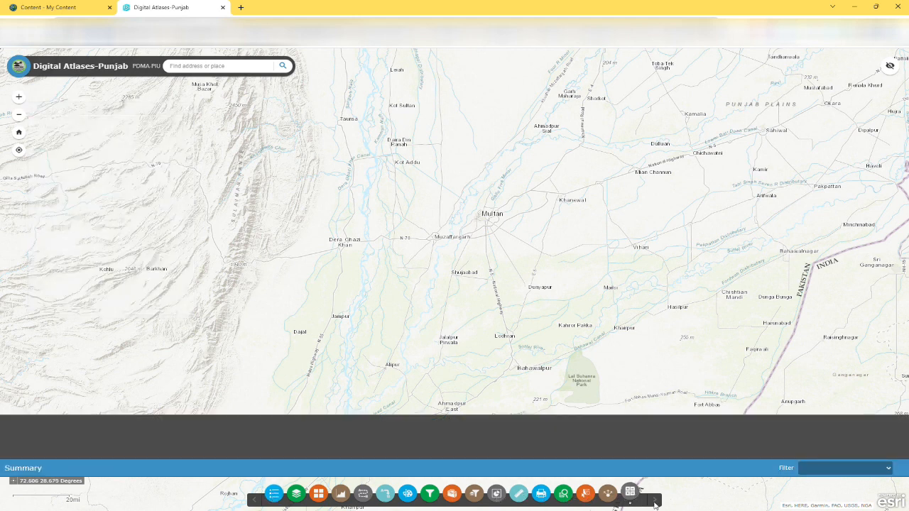
pyautogui.click(630, 494)
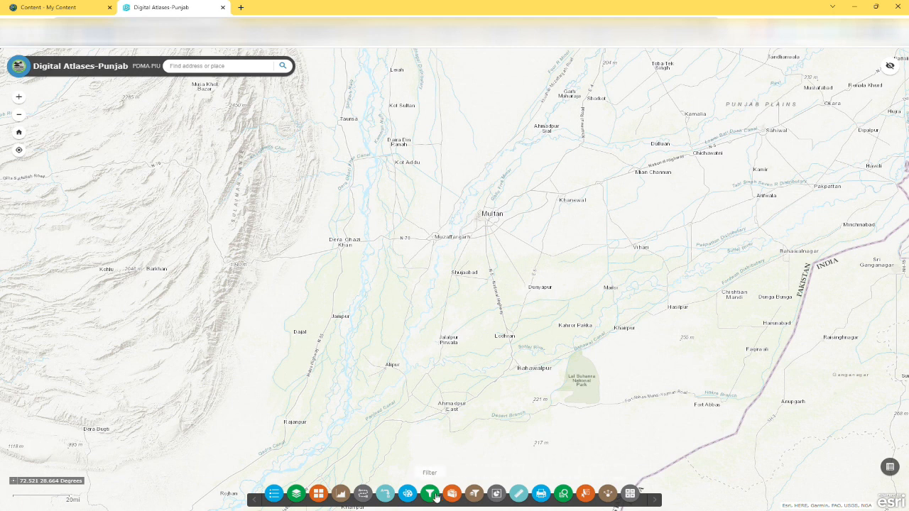
# Sketch a freehand outline around Khanewal with the Draw widget, clear the drawing and close the widget
pyautogui.click(407, 493)
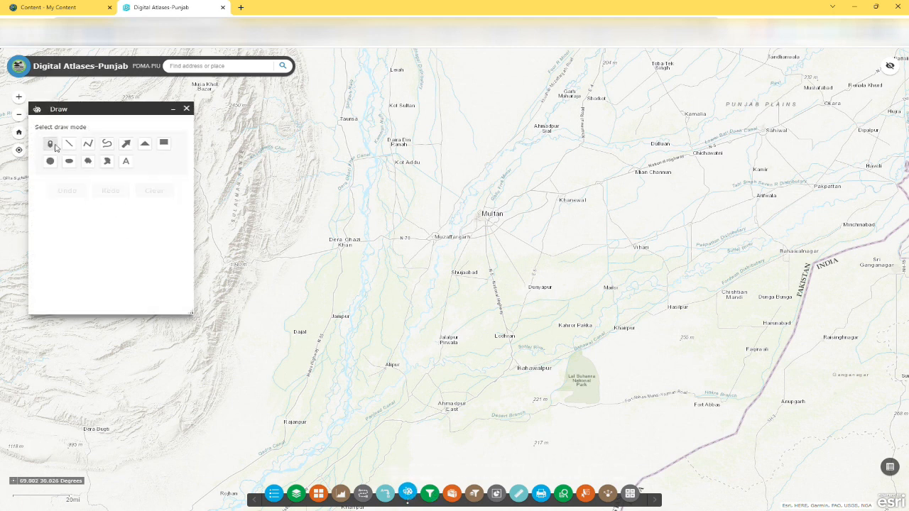
pyautogui.click(106, 143)
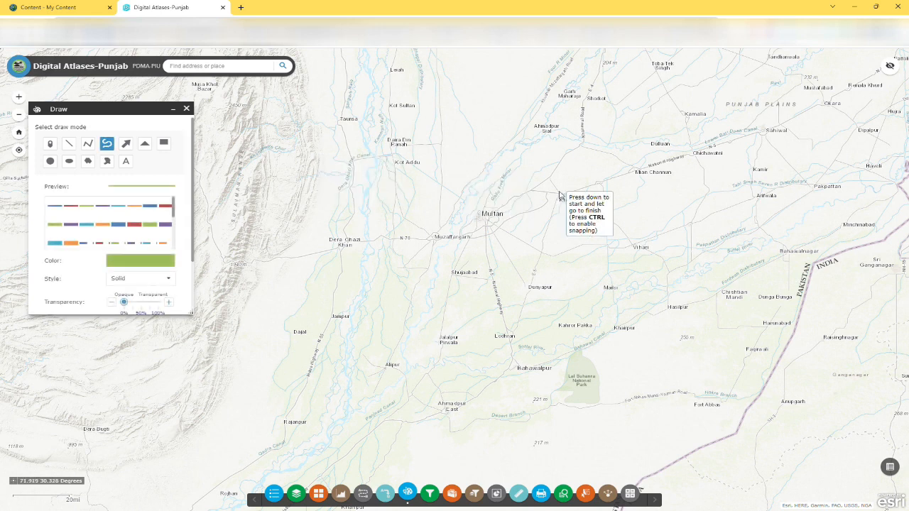
pyautogui.moveTo(559, 191)
pyautogui.mouseDown()
pyautogui.moveTo(609, 257)
pyautogui.moveTo(544, 201)
pyautogui.moveTo(558, 192)
pyautogui.mouseUp()
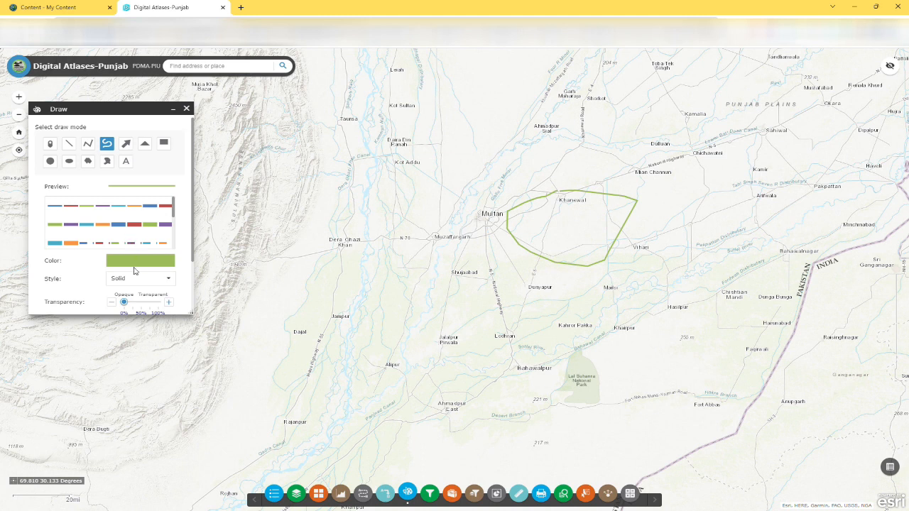
pyautogui.scroll(-3, 135, 216)
pyautogui.scroll(-2, 135, 215)
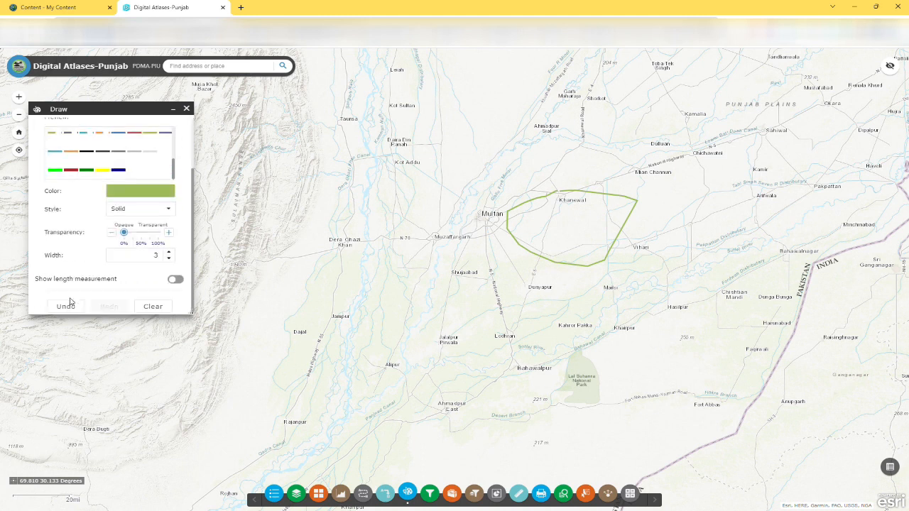
pyautogui.click(151, 304)
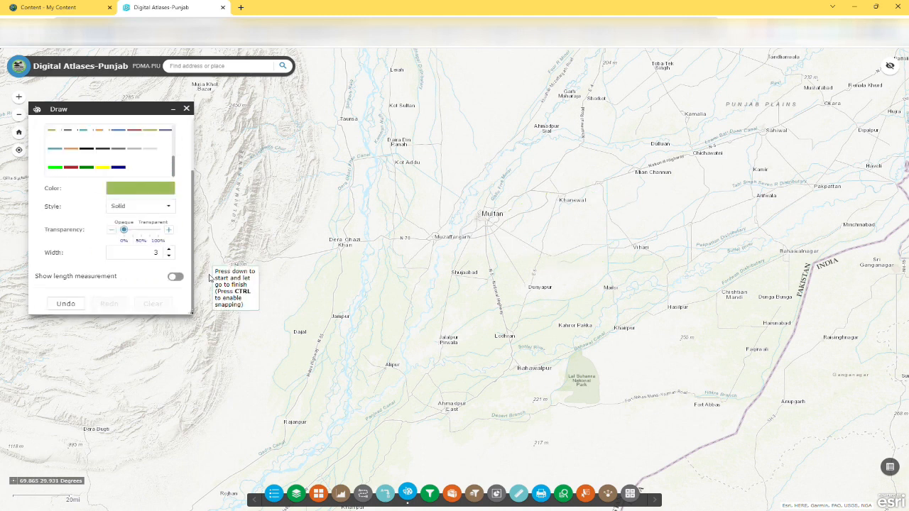
pyautogui.click(186, 108)
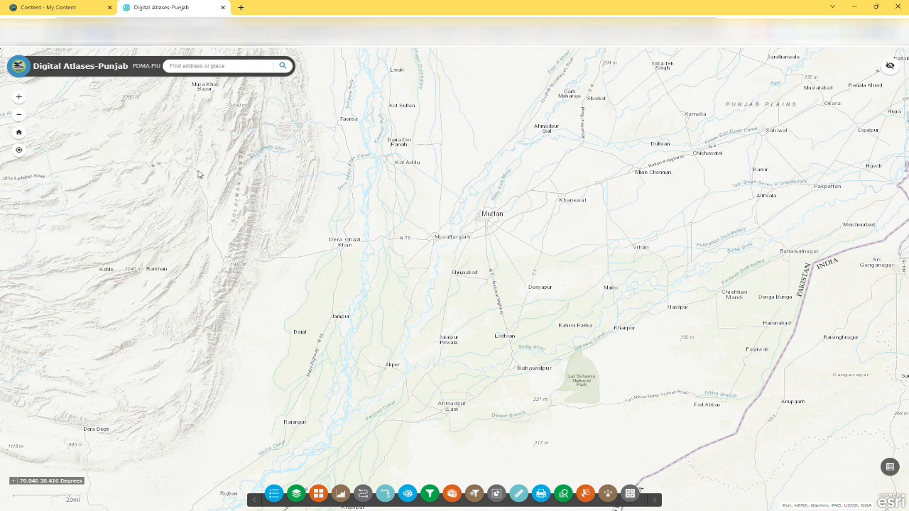
# Create a new Web AppBuilder app titled "test" from the My Content page
pyautogui.click(53, 7)
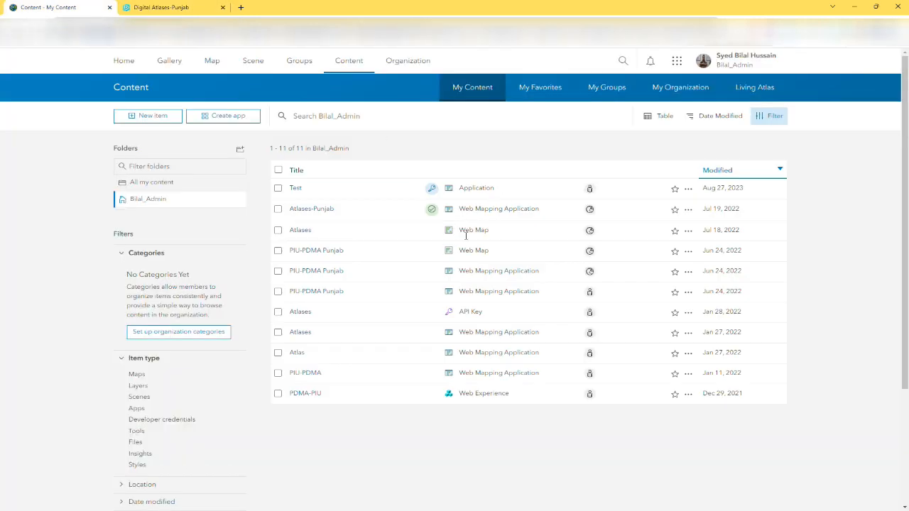
pyautogui.click(223, 116)
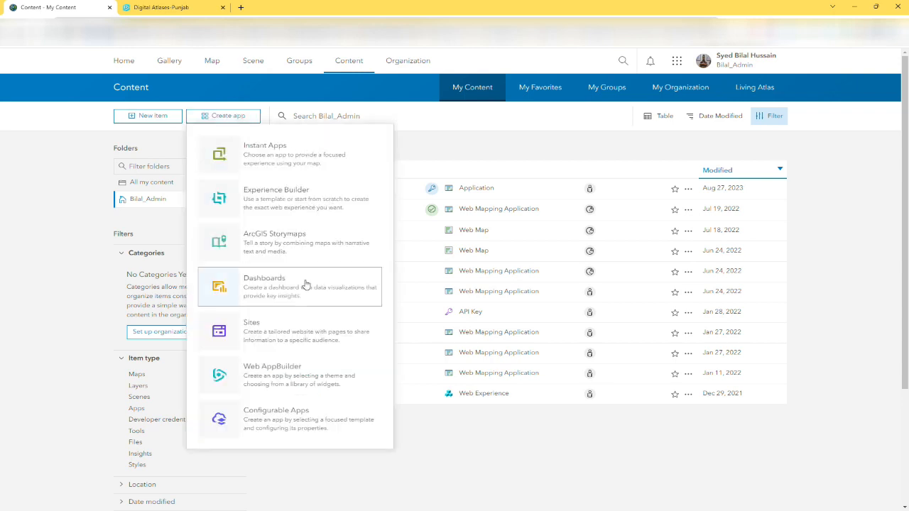
pyautogui.click(295, 371)
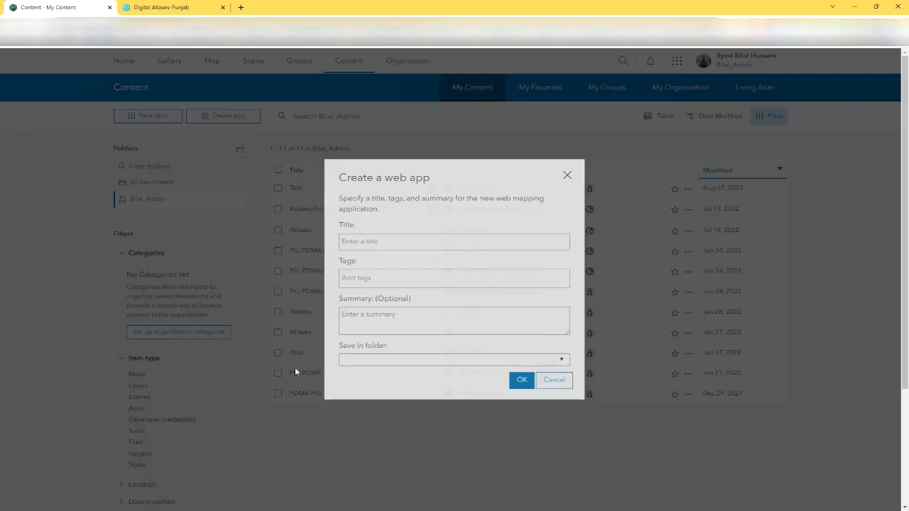
pyautogui.click(353, 254)
pyautogui.write('t')
pyautogui.click(521, 396)
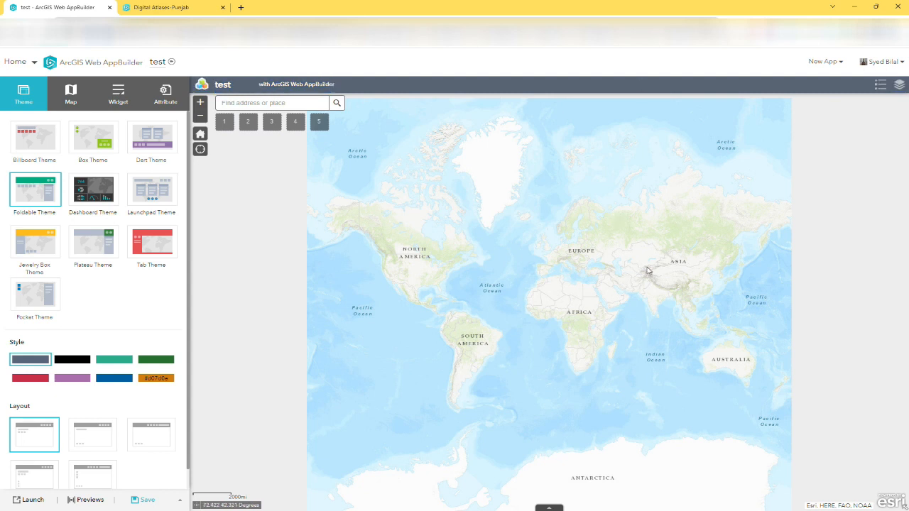
# Focus the map preview on Pakistan, look up "islamabad" in the place search and clear the search text
pyautogui.scroll(1, 648, 270)
pyautogui.scroll(3, 647, 270)
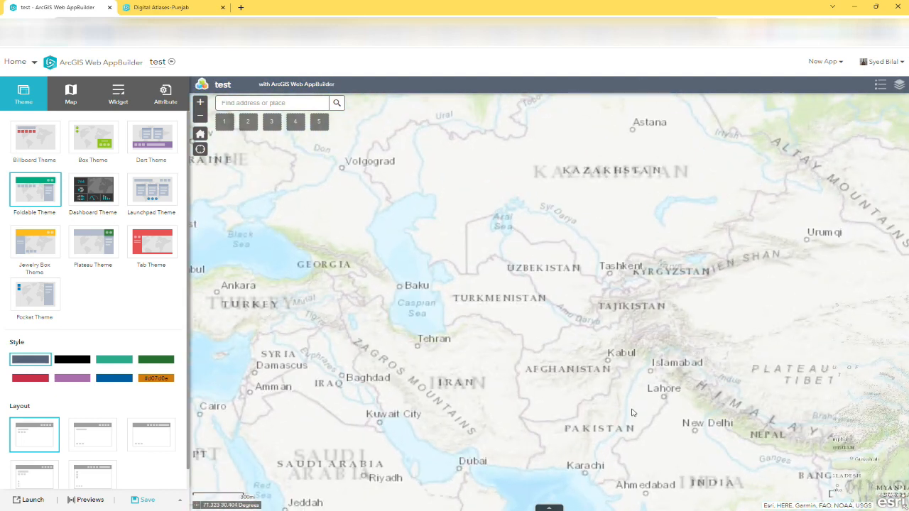
pyautogui.moveTo(632, 420); pyautogui.dragTo(535, 298)
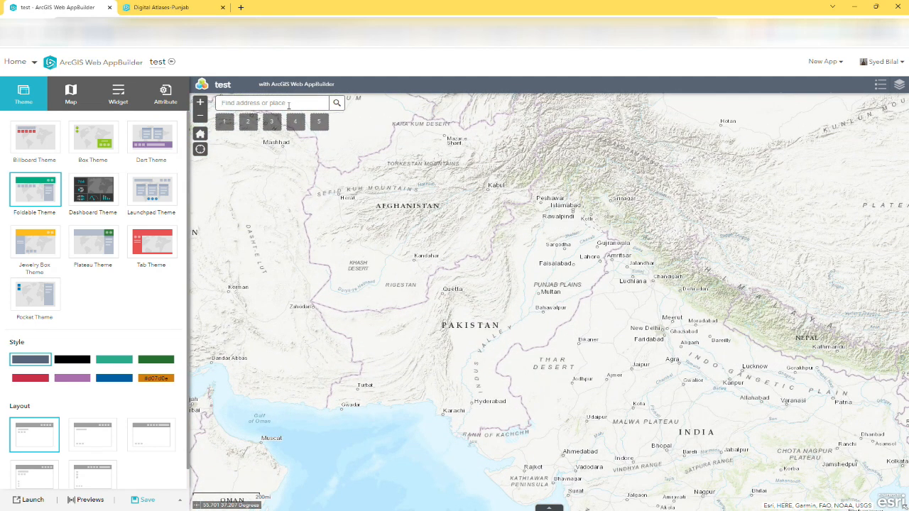
pyautogui.write('islamabad')
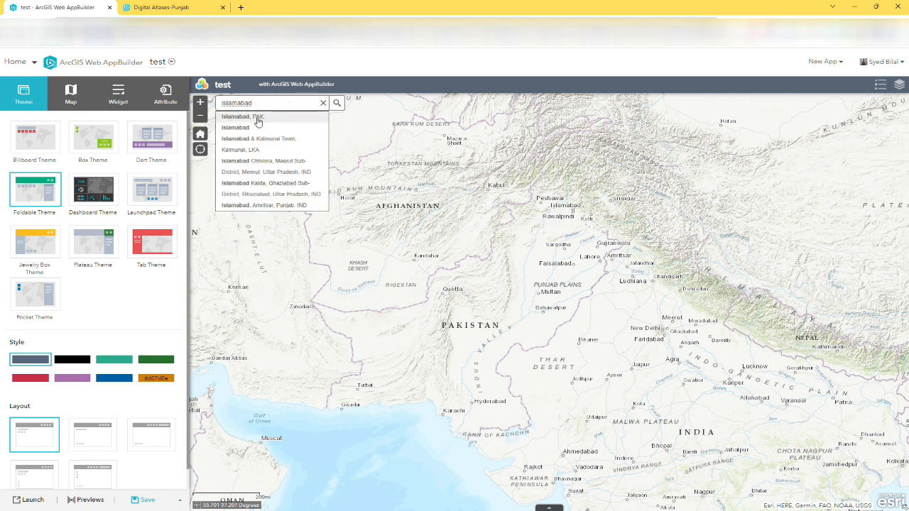
pyautogui.click(323, 103)
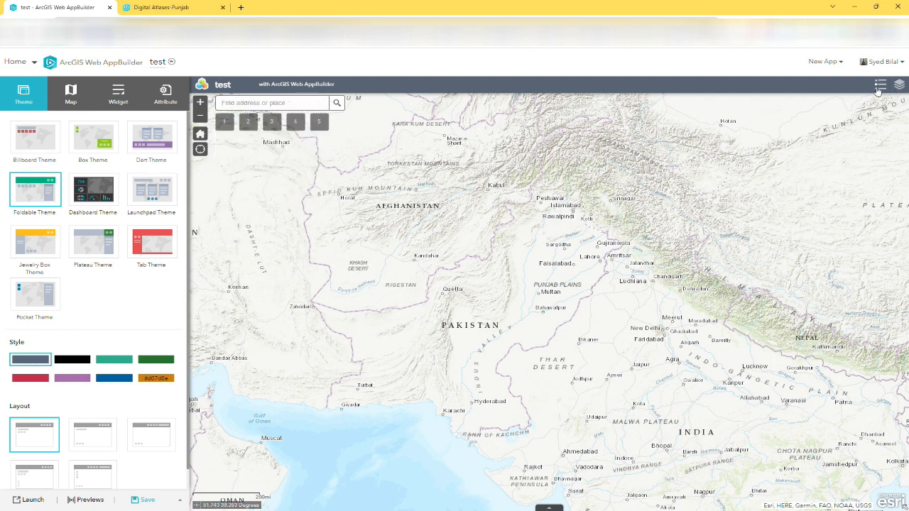
# Inspect the Layer List and Legend widgets in the app preview and close them
pyautogui.click(899, 84)
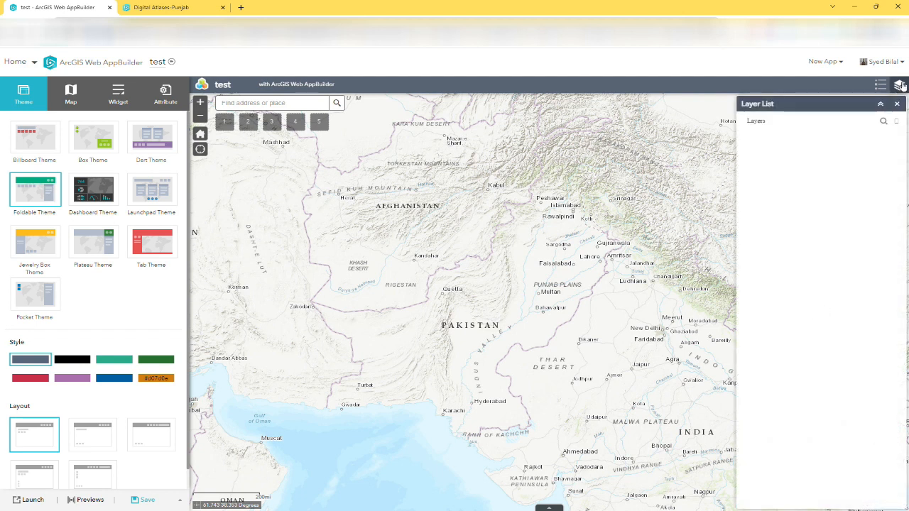
pyautogui.click(881, 85)
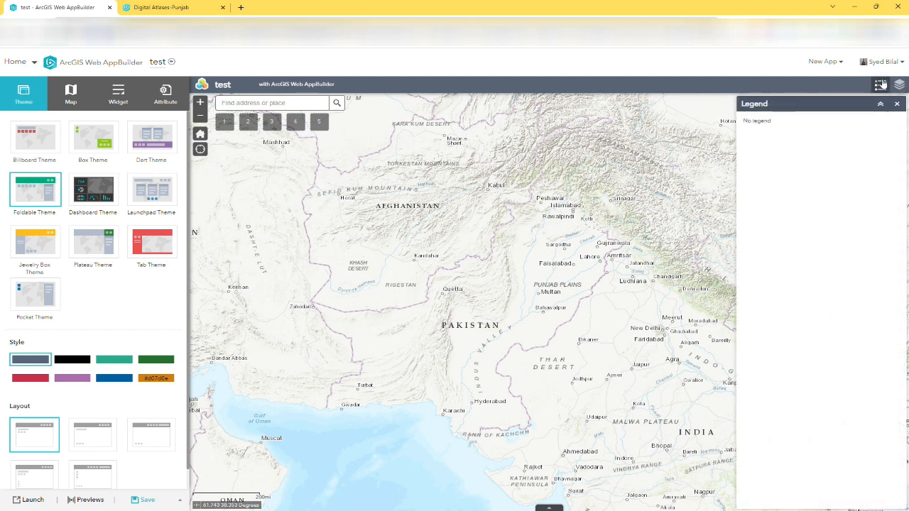
pyautogui.click(897, 105)
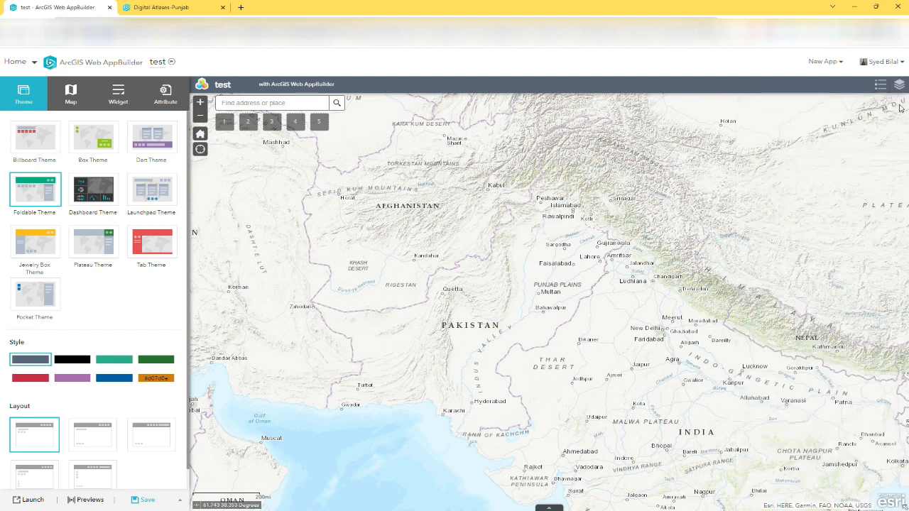
# Try the Dashboard Theme, apply the Launchpad Theme and compare it with the Digital Atlases-Punjab app
pyautogui.click(98, 195)
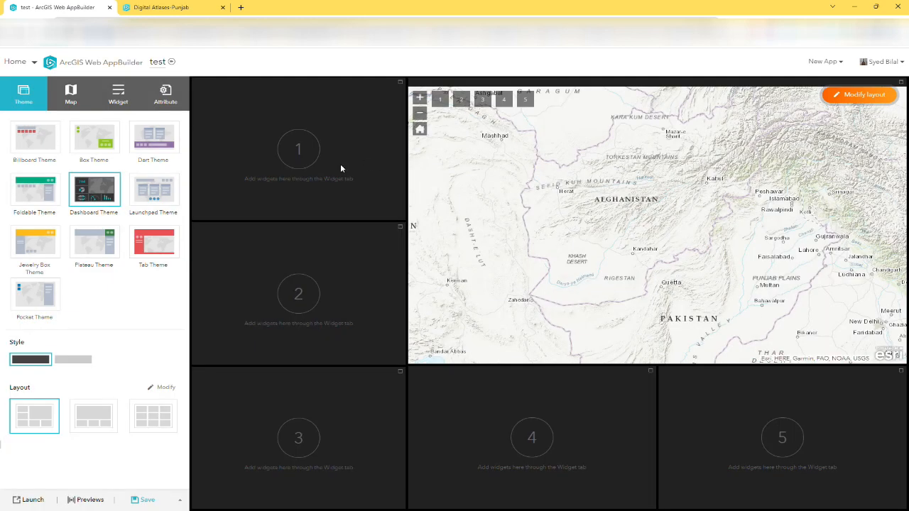
pyautogui.click(153, 193)
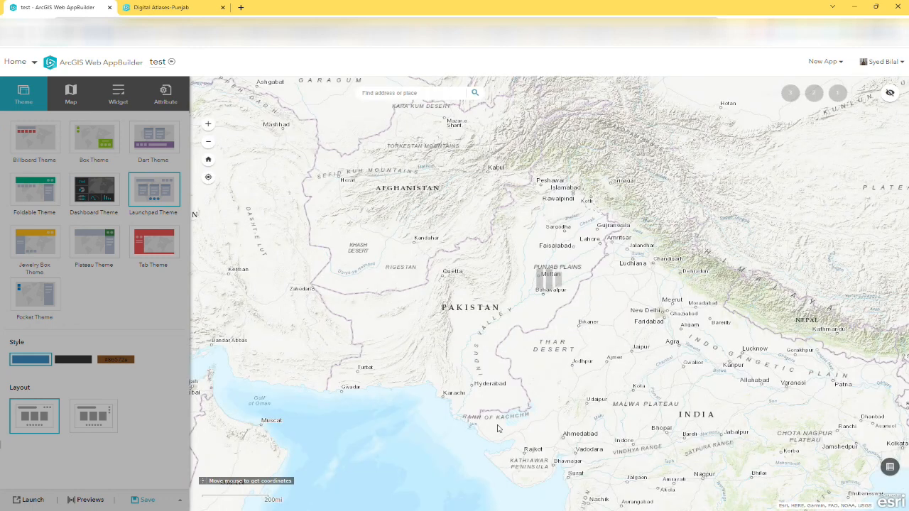
pyautogui.click(162, 7)
pyautogui.click(42, 5)
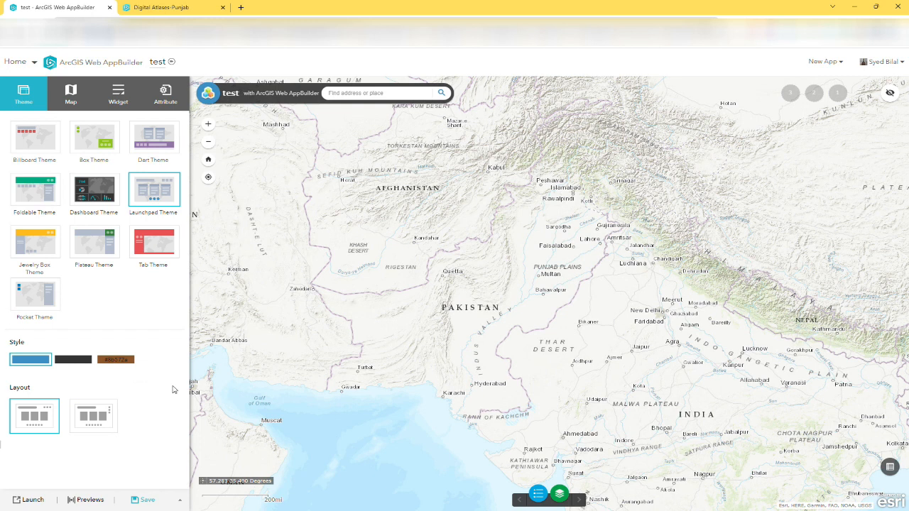
# Review the app's map settings and the list of available widgets
pyautogui.click(70, 93)
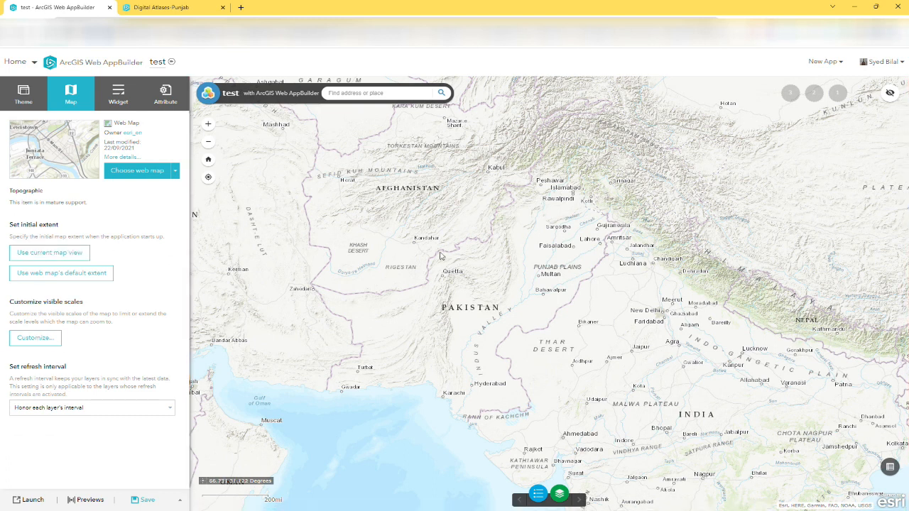
pyautogui.click(118, 94)
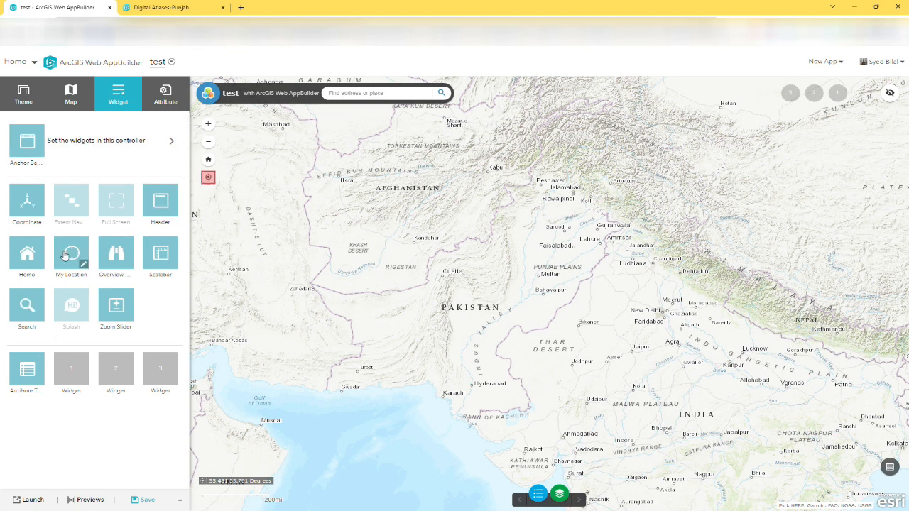
pyautogui.moveTo(178, 270)
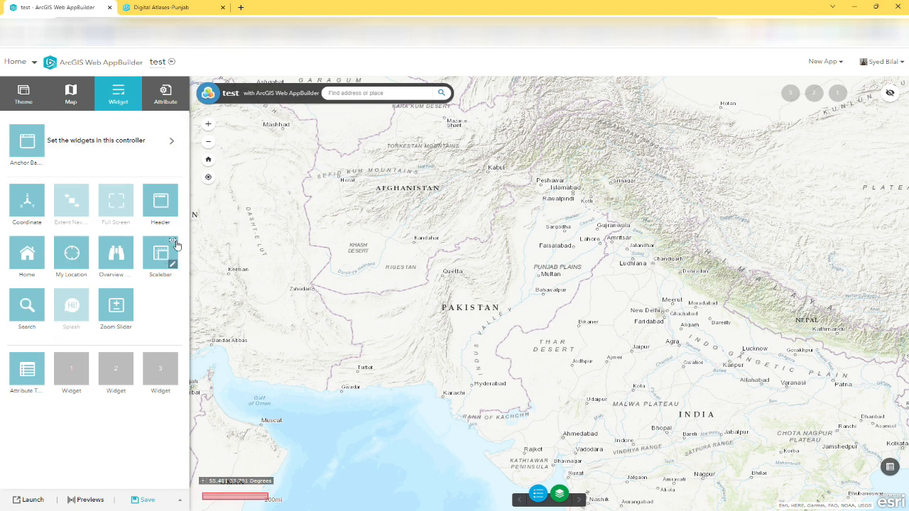
# Add the Analysis, Basemap Gallery, Directions, Geoprocessing, Info Summary, Infographic, Select and Summary widgets to the Anchor Bar Controller
pyautogui.click(130, 150)
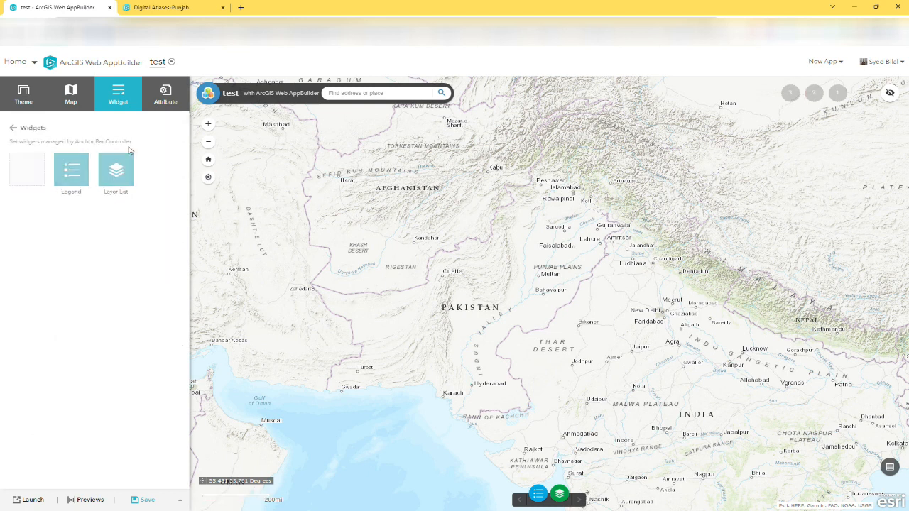
pyautogui.click(29, 169)
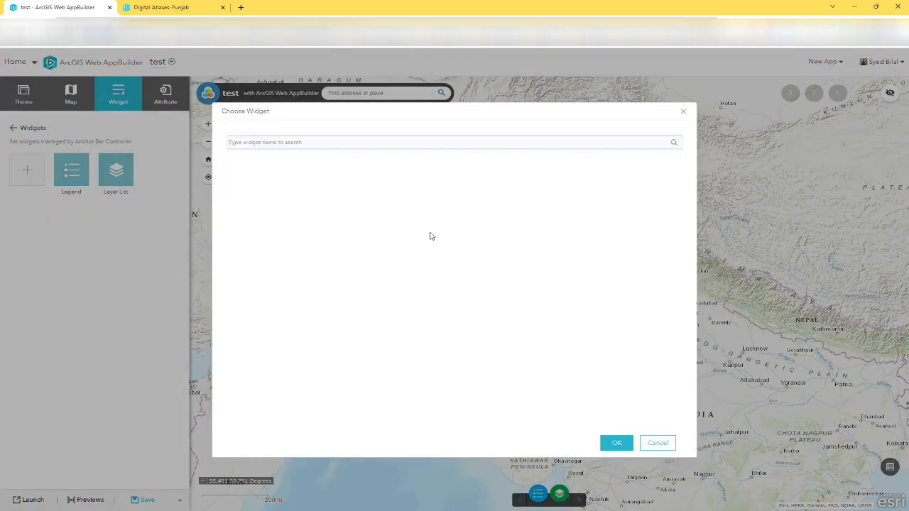
pyautogui.click(514, 296)
pyautogui.click(470, 297)
pyautogui.click(639, 244)
pyautogui.click(301, 236)
pyautogui.click(333, 186)
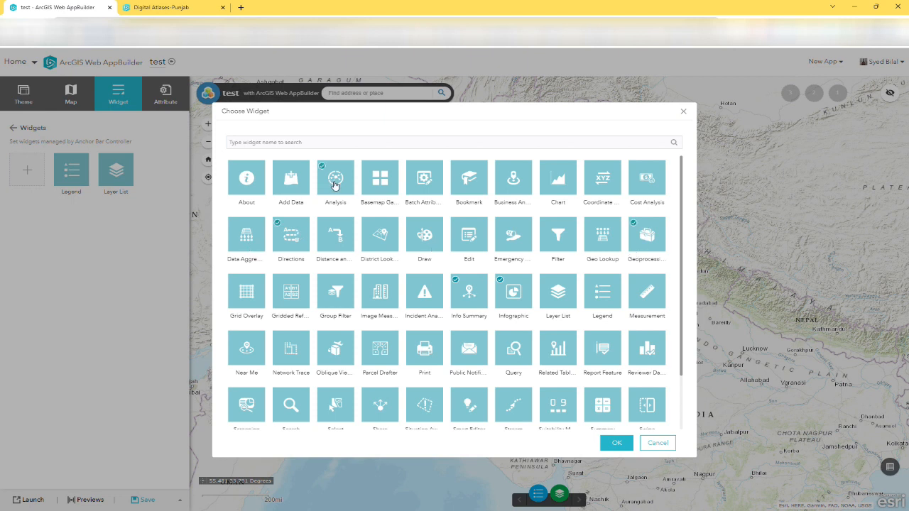
pyautogui.scroll(-1, 406, 197)
pyautogui.click(337, 386)
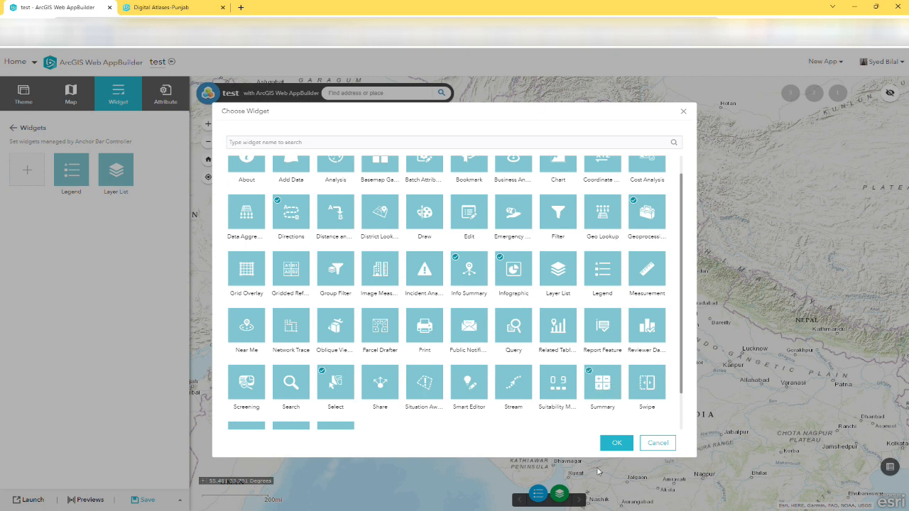
pyautogui.click(617, 442)
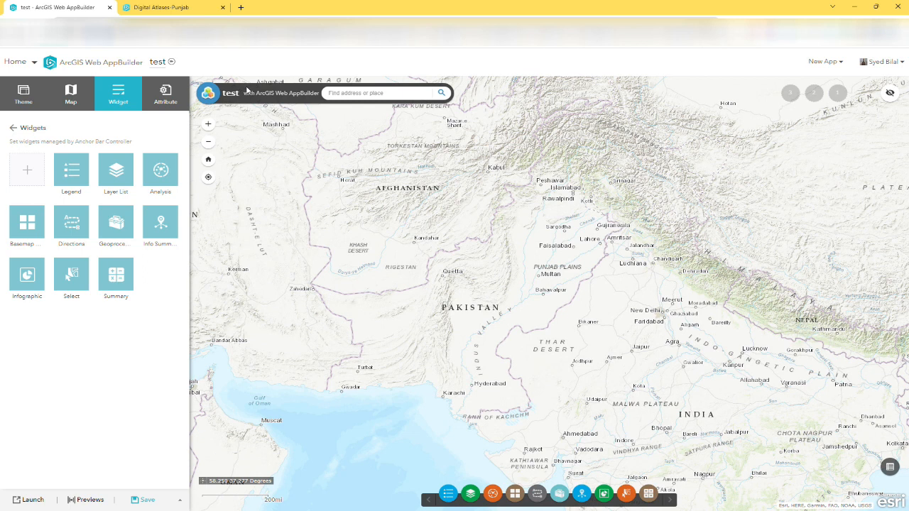
# Set the app's branding title to "Web-App" and its subtitle to "Lahore-Pakistan"
pyautogui.click(166, 95)
pyautogui.doubleClick(77, 151)
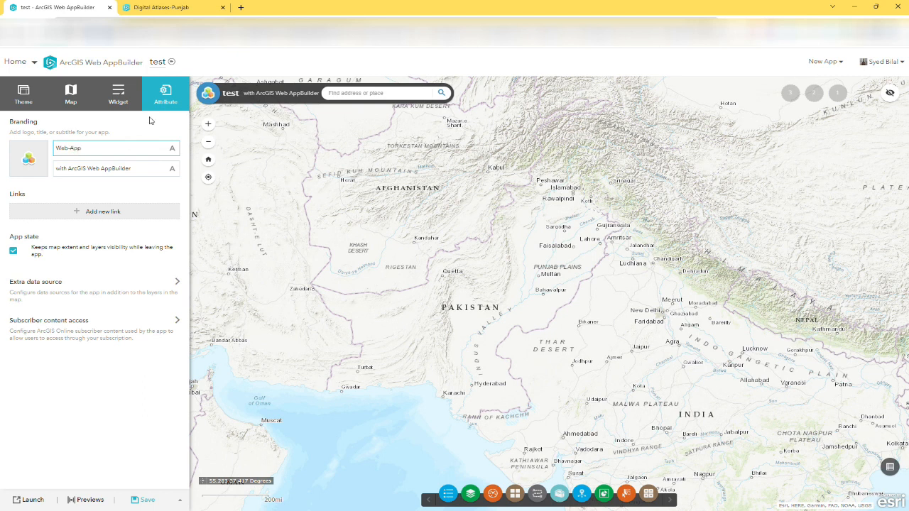
pyautogui.tripleClick(153, 171)
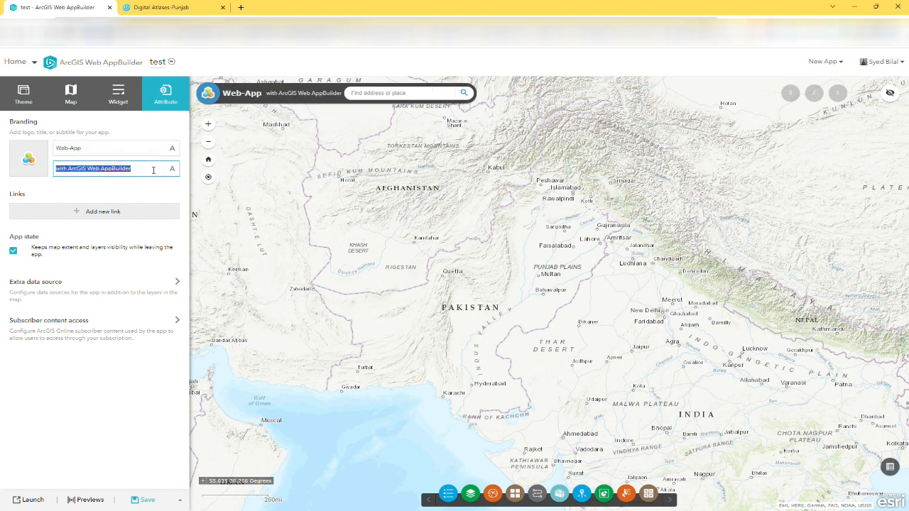
pyautogui.write('Lahore-Pakistan')
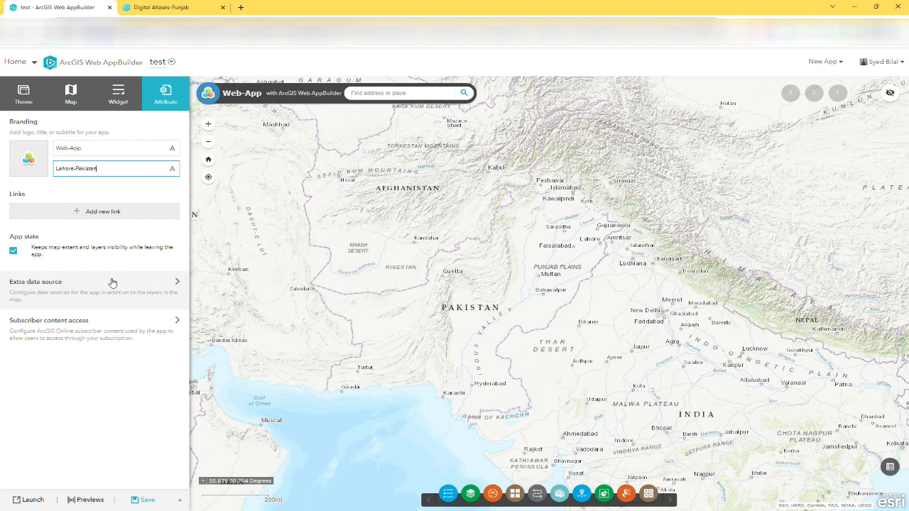
pyautogui.click(80, 380)
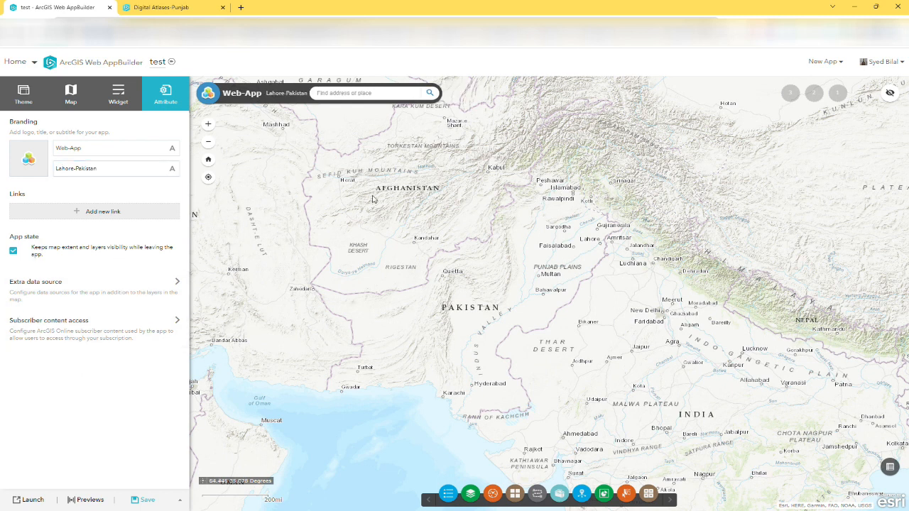
# Review the configuration sections and switch the Launchpad Theme to the layout with vertically stacked widget placeholders
pyautogui.click(29, 95)
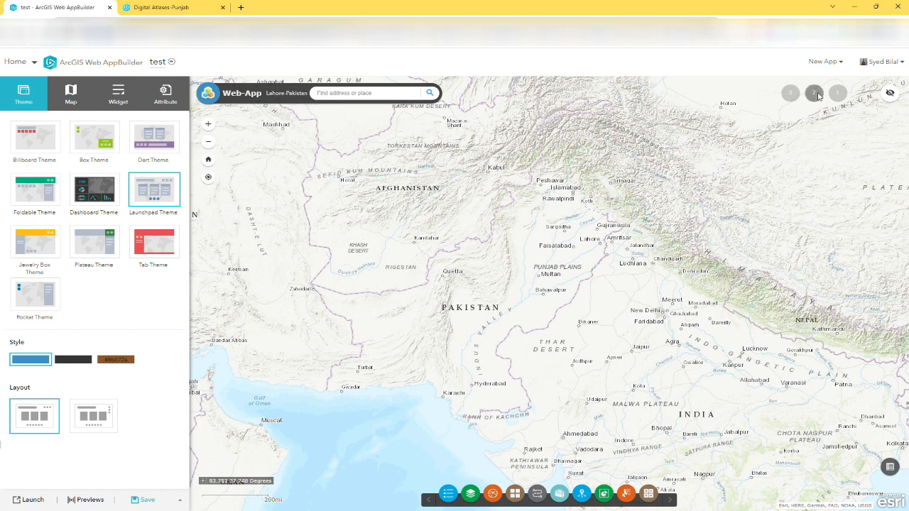
pyautogui.click(70, 94)
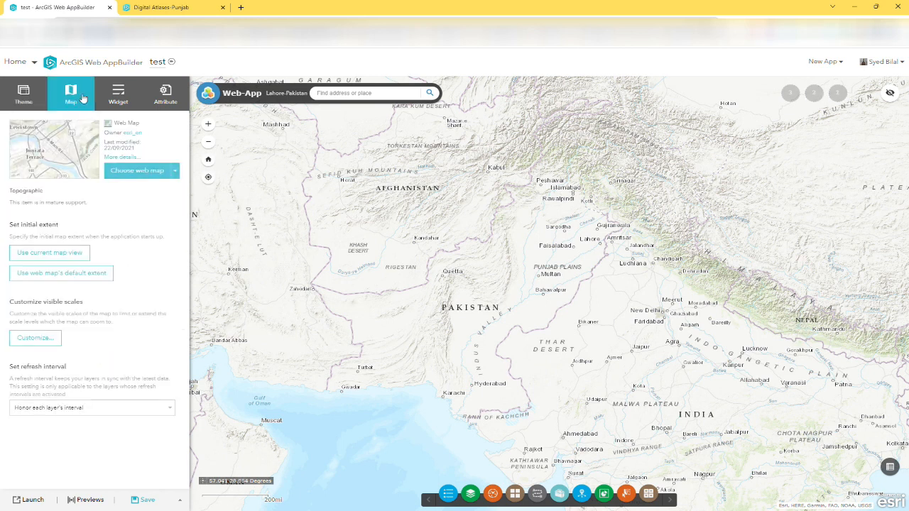
pyautogui.click(121, 94)
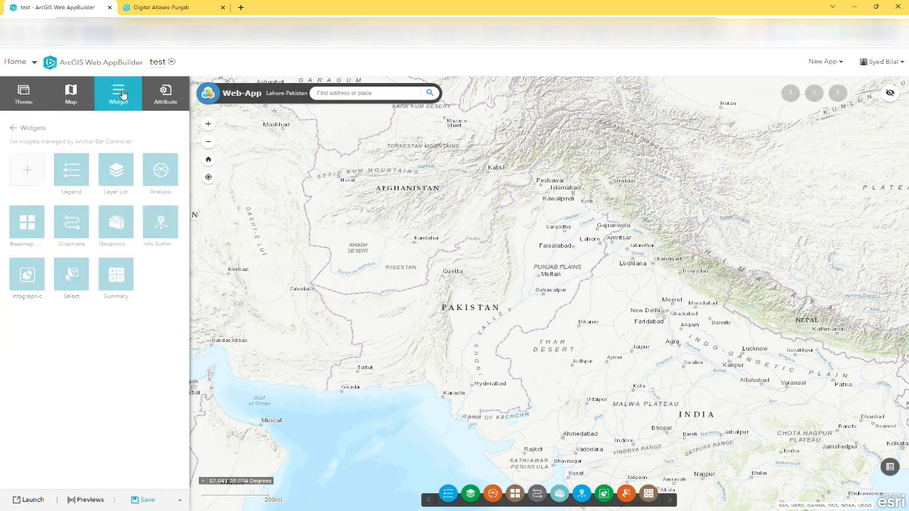
pyautogui.click(166, 95)
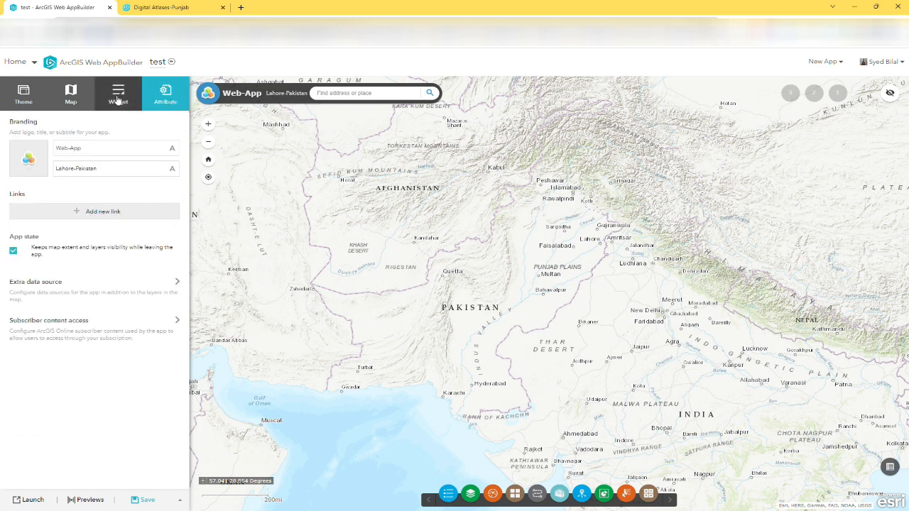
pyautogui.click(23, 94)
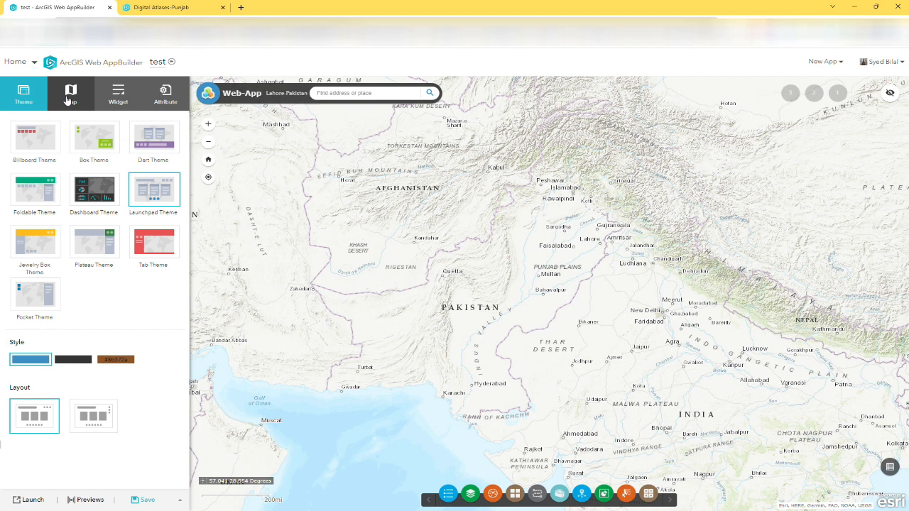
pyautogui.click(93, 416)
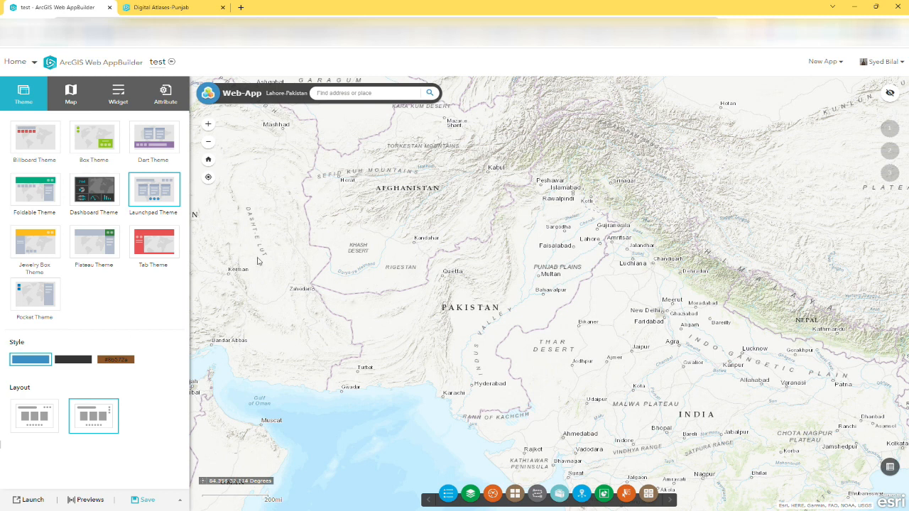
# Preview the app on a device screen, testing map zoom, the overview map and the return to the home extent
pyautogui.click(90, 500)
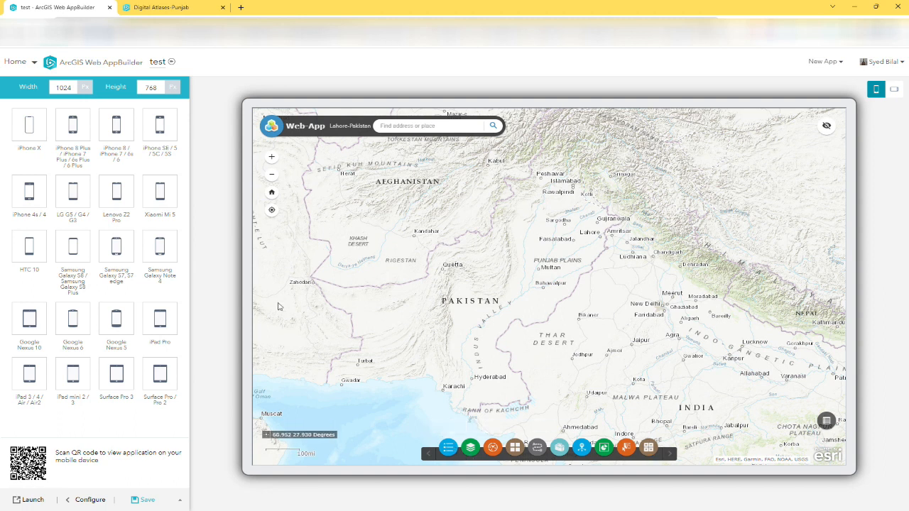
pyautogui.scroll(1, 484, 304)
pyautogui.scroll(1, 572, 242)
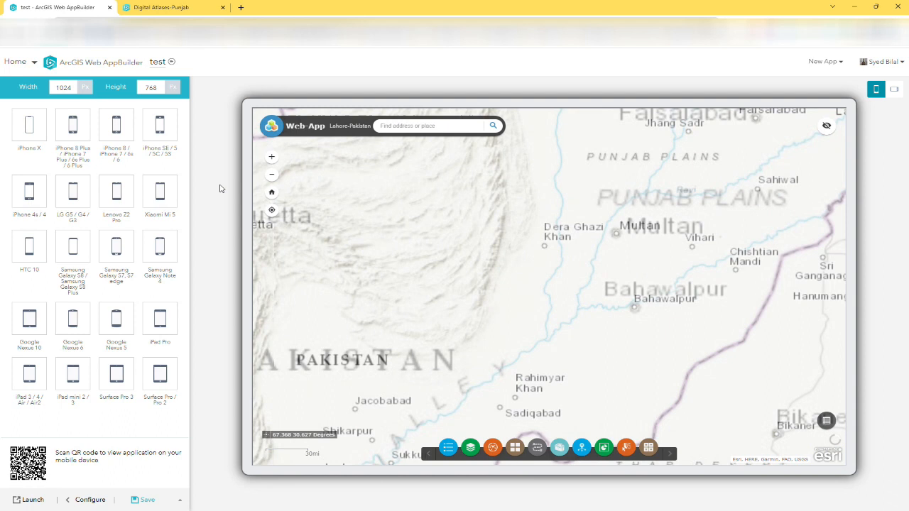
pyautogui.scroll(-2, 541, 337)
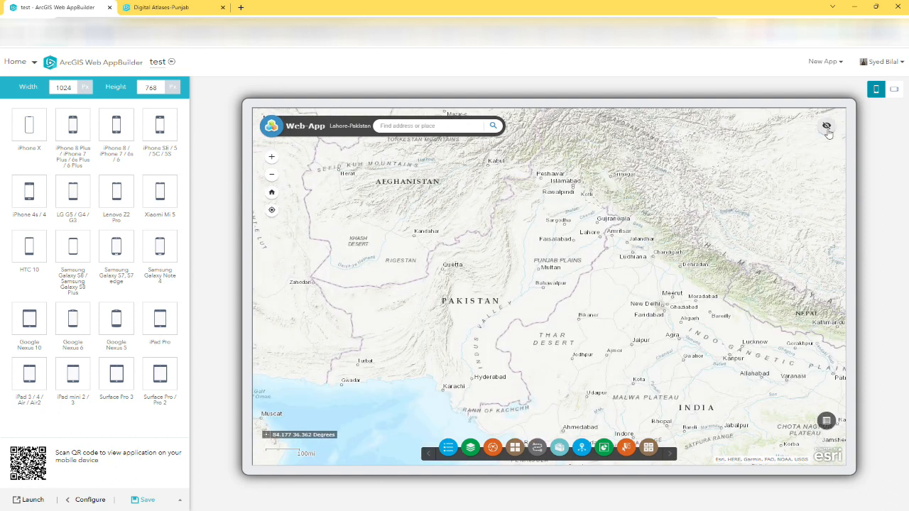
pyautogui.click(826, 125)
pyautogui.moveTo(786, 186); pyautogui.dragTo(757, 172)
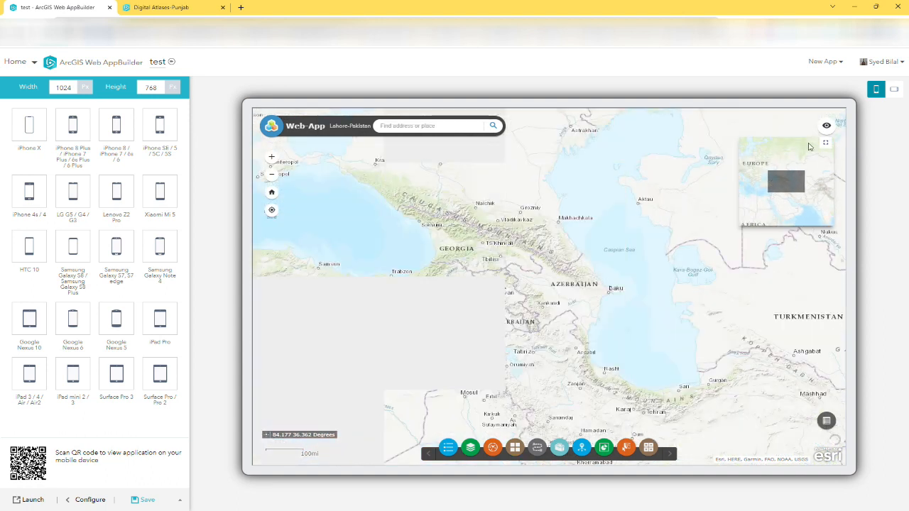
pyautogui.click(826, 126)
pyautogui.click(274, 196)
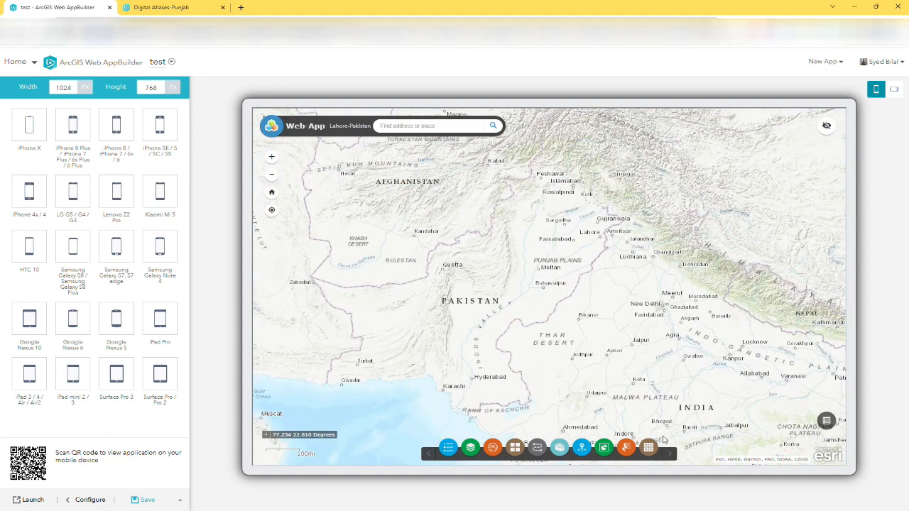
# Check the Summary, Basemap Gallery and Attribute Table widgets in the preview and browse the available basemaps
pyautogui.click(538, 454)
pyautogui.click(515, 448)
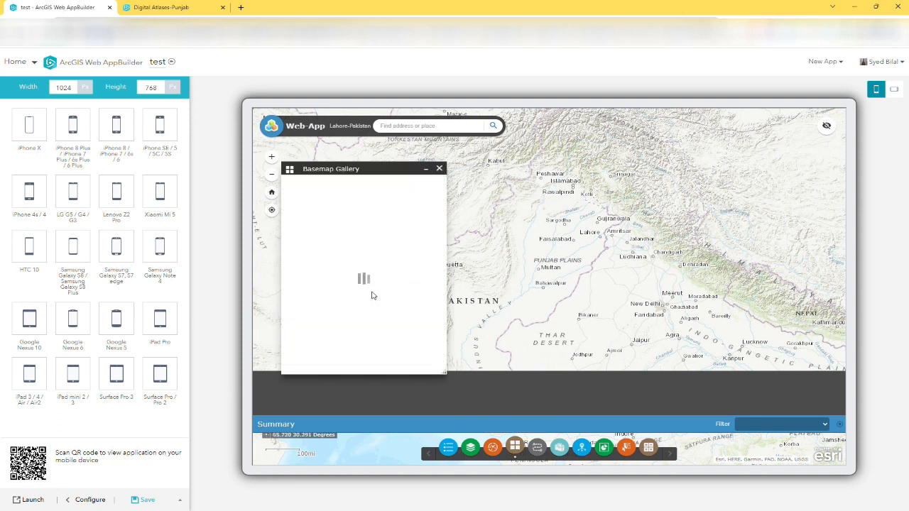
pyautogui.click(840, 424)
pyautogui.click(828, 422)
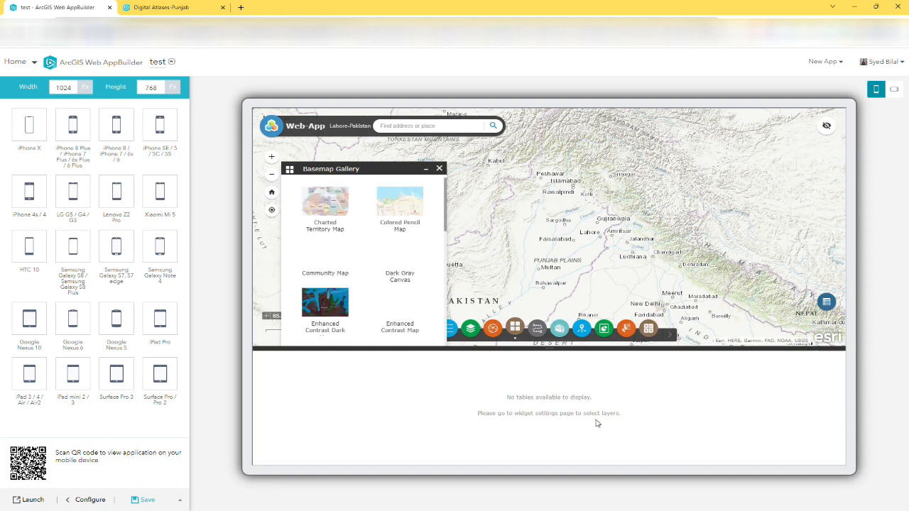
pyautogui.click(827, 304)
pyautogui.scroll(-5, 388, 274)
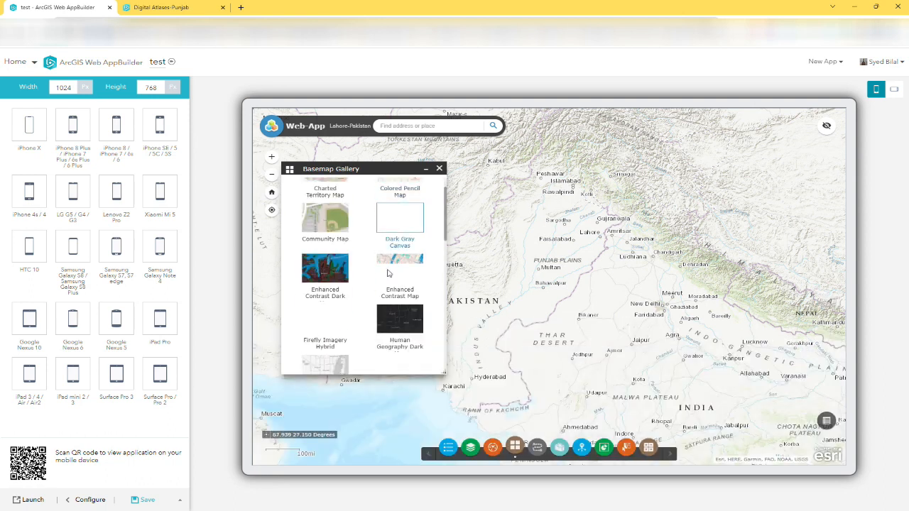
pyautogui.scroll(10, 388, 273)
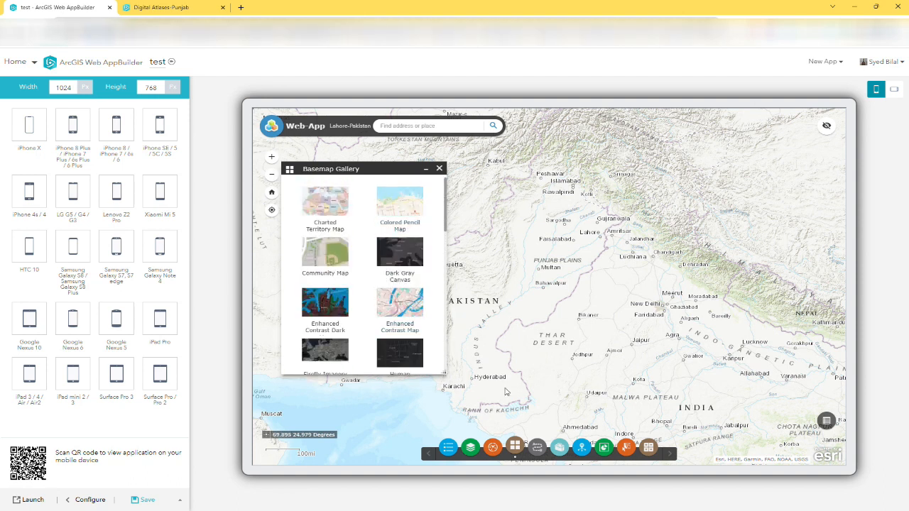
# Save the app, leave the device preview and go to the My Content page
pyautogui.click(148, 501)
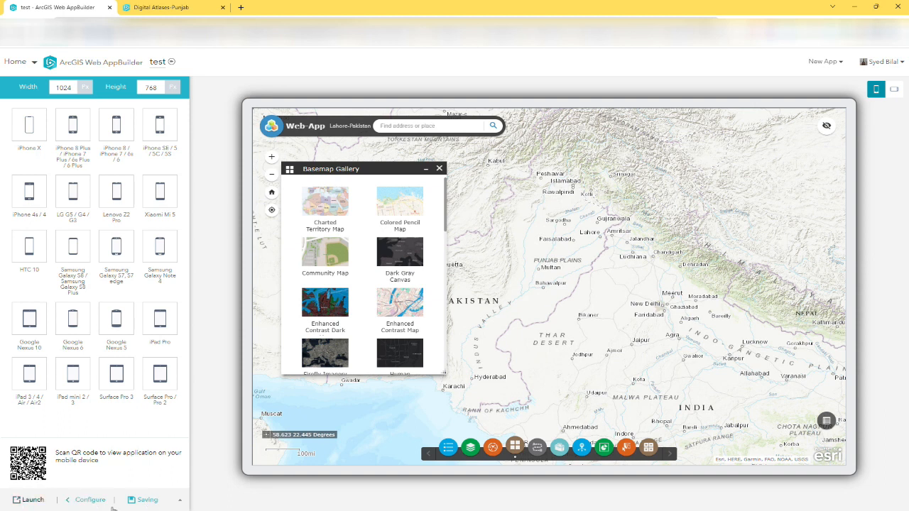
pyautogui.click(71, 504)
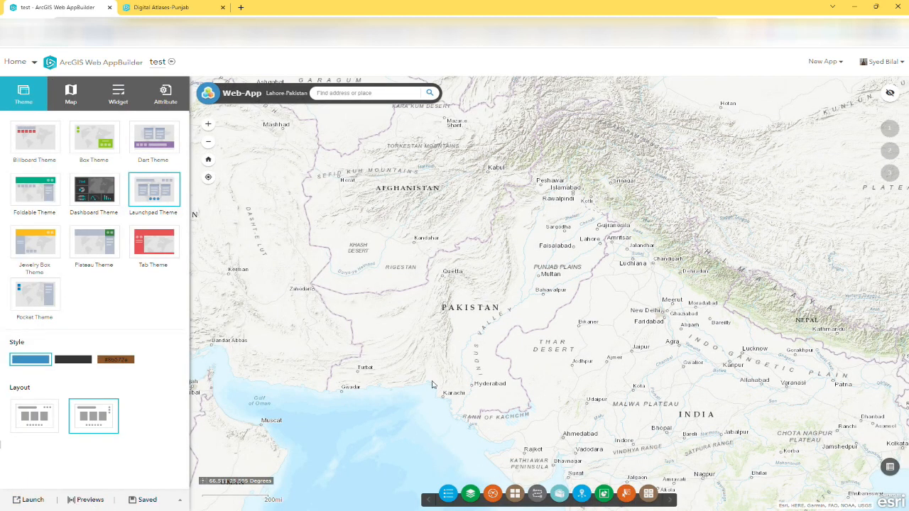
pyautogui.click(34, 63)
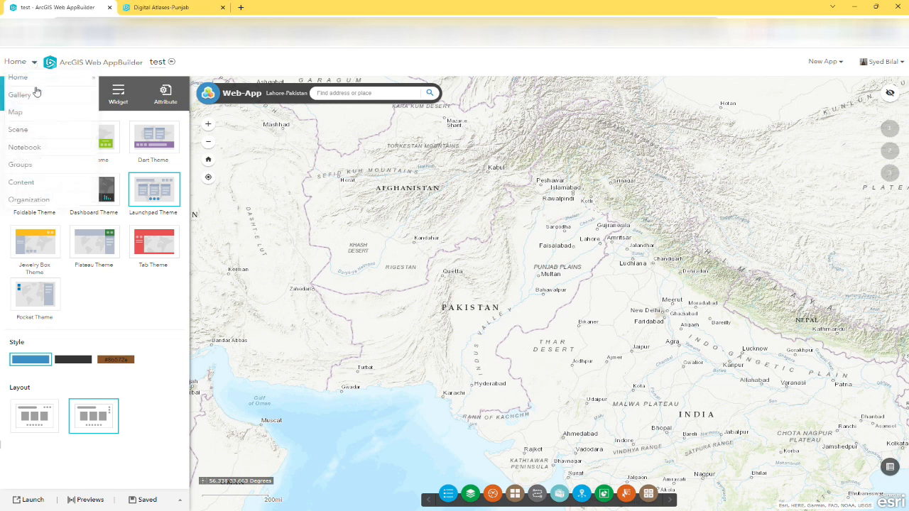
pyautogui.click(27, 186)
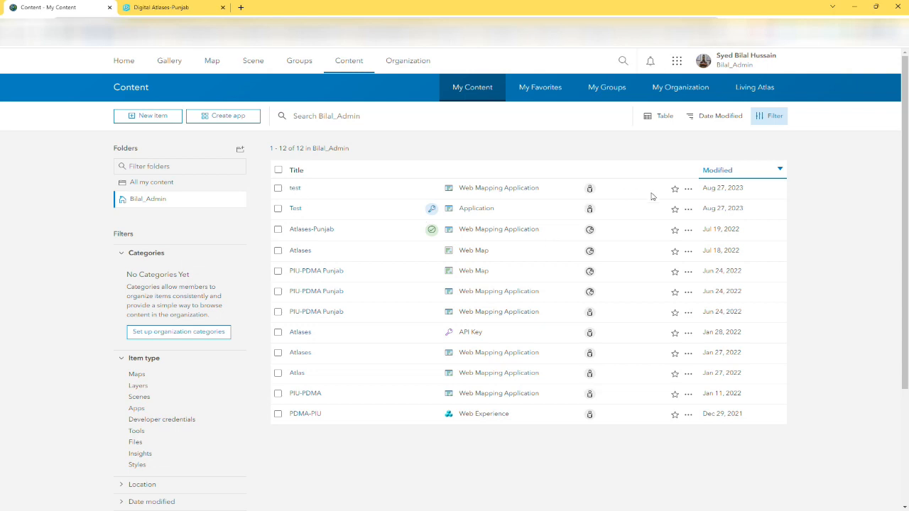
# Review the overview page of the "test" web mapping application and view the finished app
pyautogui.click(294, 188)
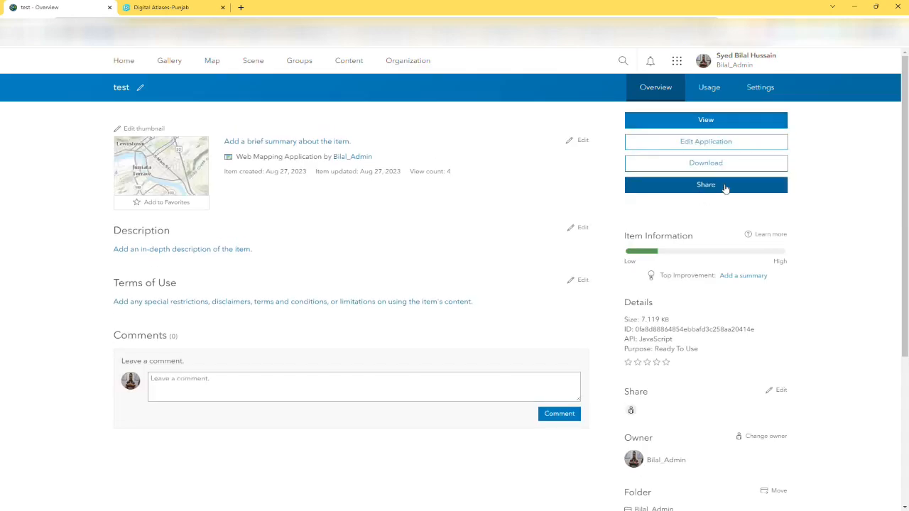
pyautogui.scroll(-4, 793, 265)
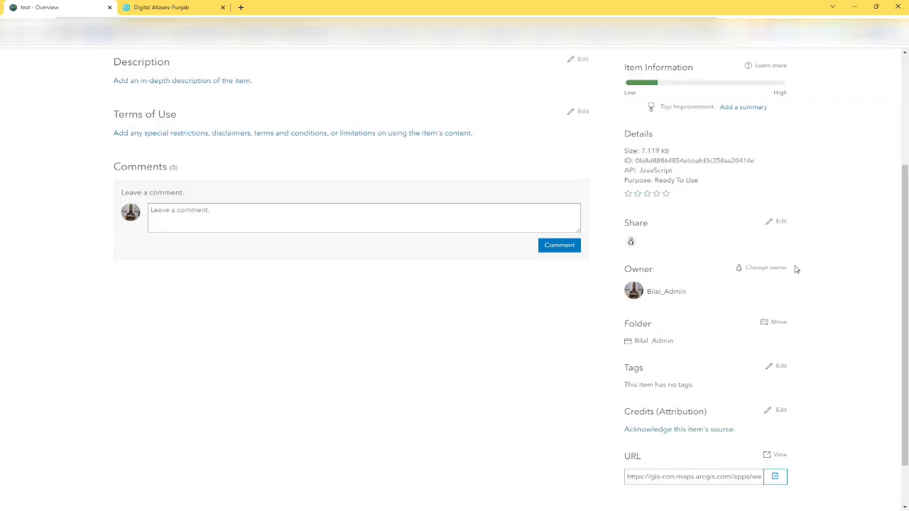
pyautogui.scroll(5, 820, 323)
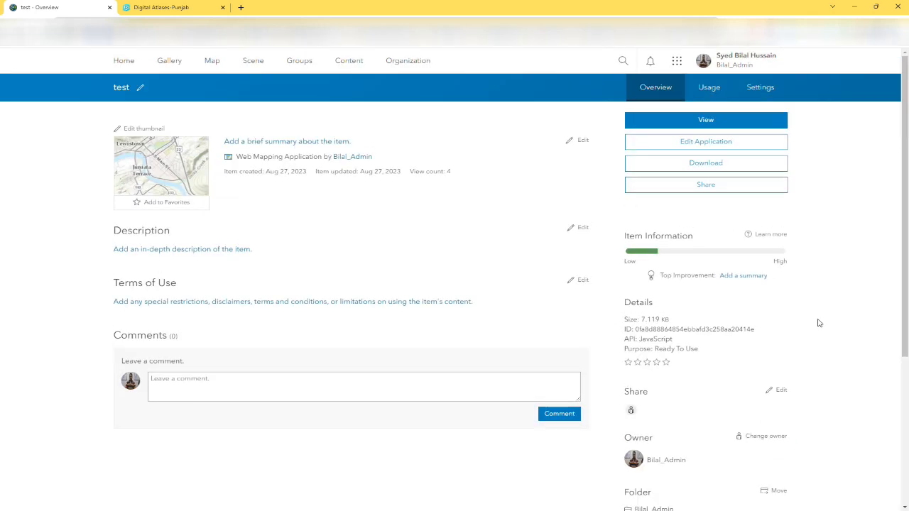
pyautogui.click(692, 124)
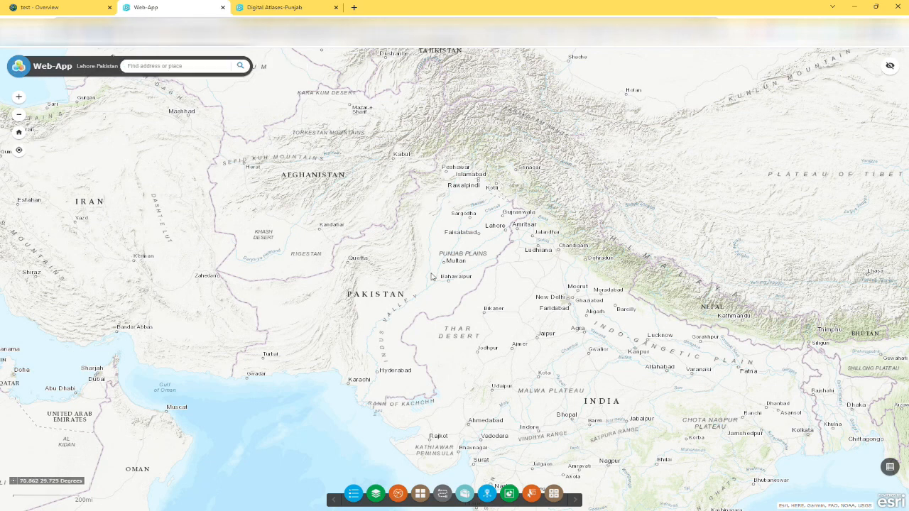
# Test map zooming and the return to the home extent in the finished app, and browse its Basemap Gallery before closing it
pyautogui.scroll(1, 431, 276)
pyautogui.click(18, 132)
pyautogui.click(421, 493)
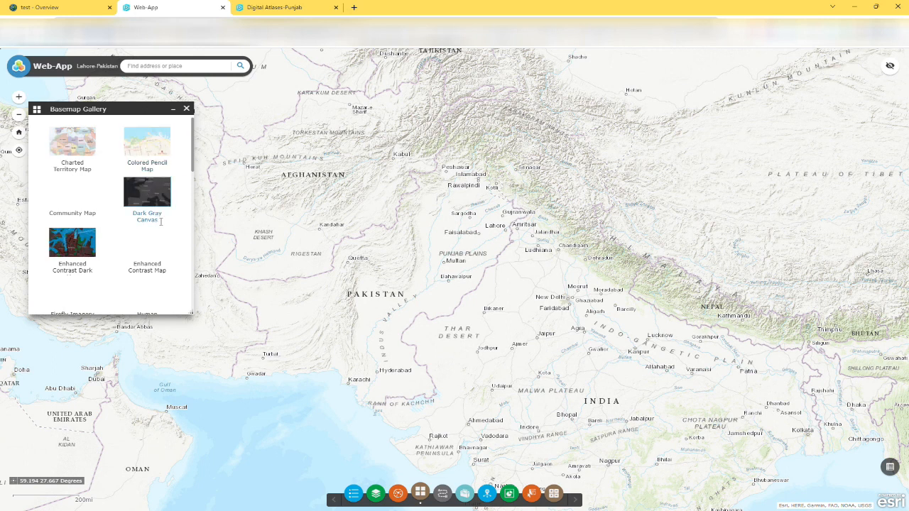
pyautogui.scroll(-1, 152, 243)
pyautogui.scroll(1, 152, 244)
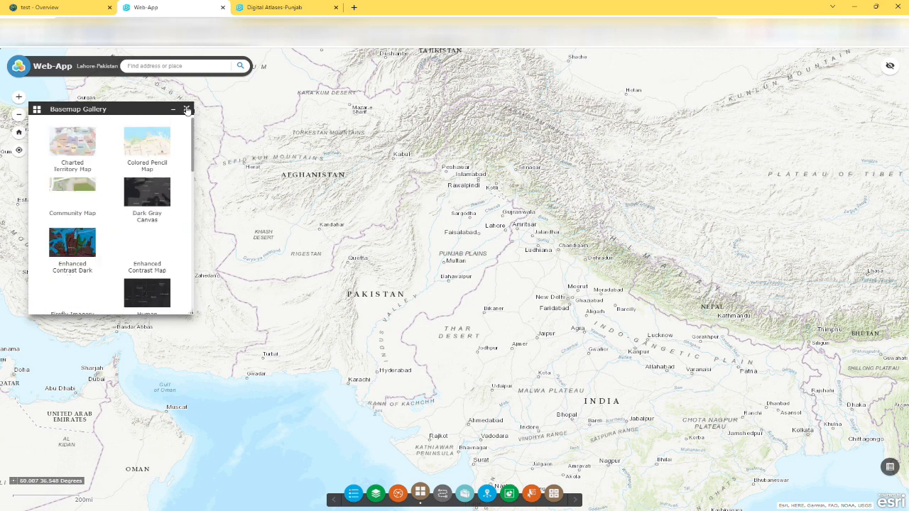
pyautogui.click(186, 109)
# Check the Info Summary and Directions widgets against the Digital Atlases-Punjab app, leaving only Directions open and moved to the map's western edge
pyautogui.click(488, 494)
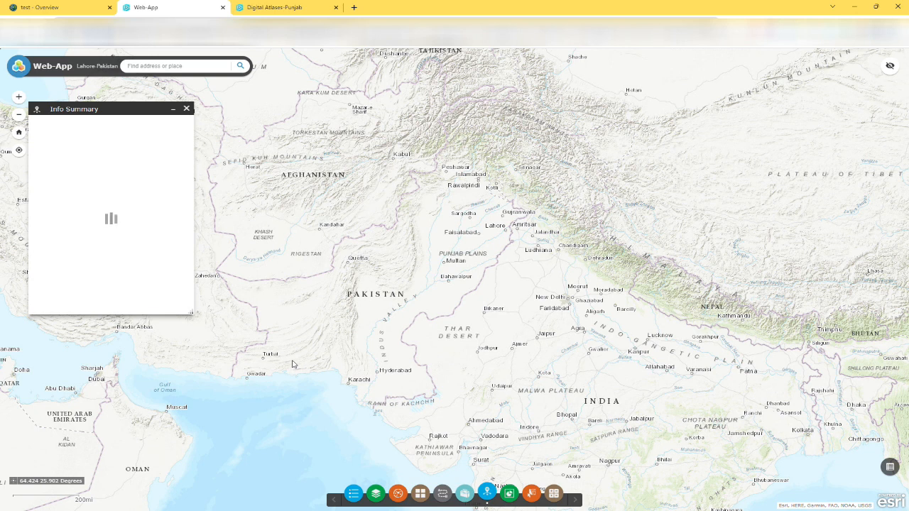
pyautogui.click(443, 494)
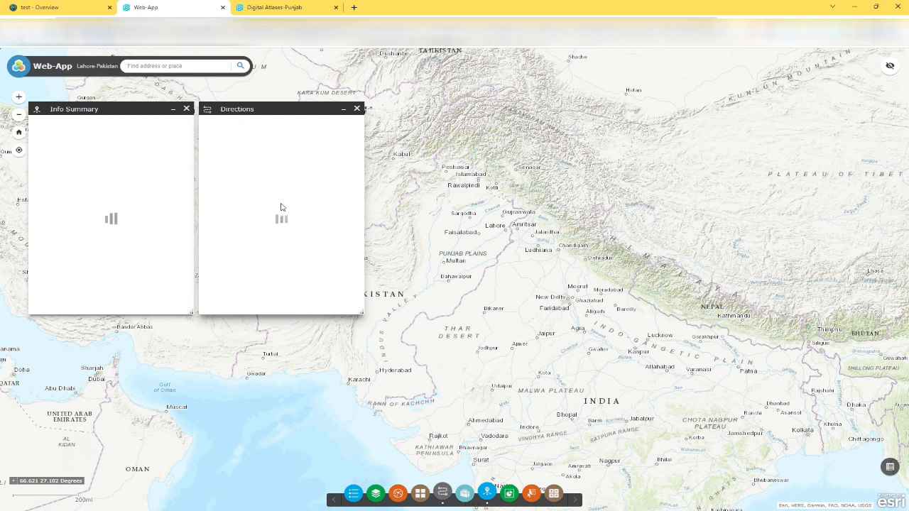
pyautogui.click(278, 6)
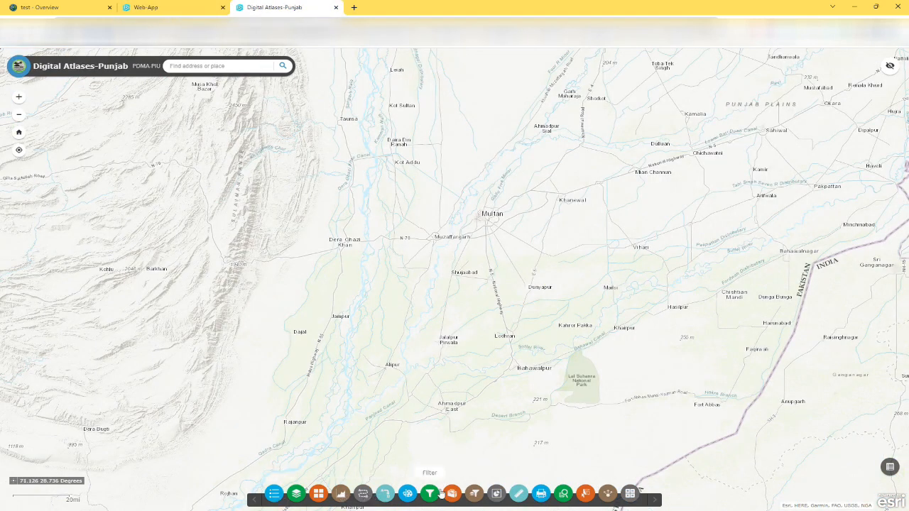
pyautogui.click(137, 7)
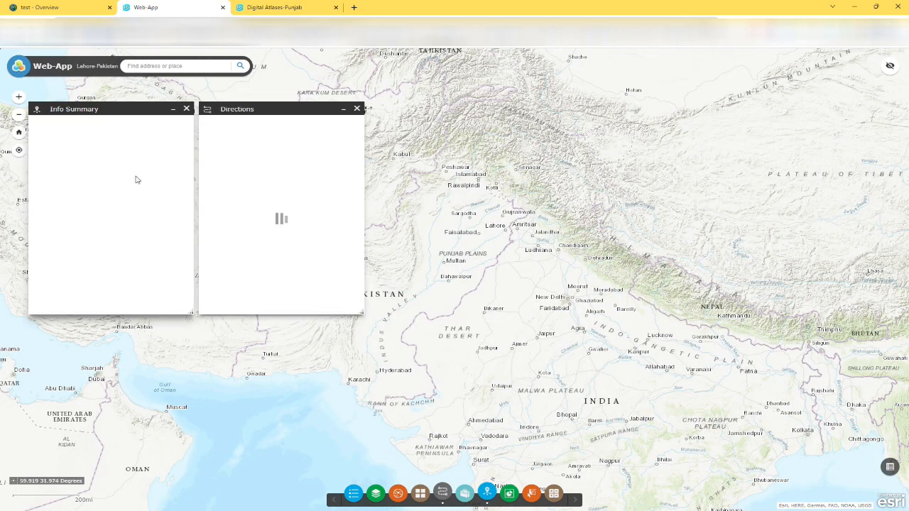
pyautogui.click(186, 109)
pyautogui.moveTo(286, 107); pyautogui.dragTo(93, 199)
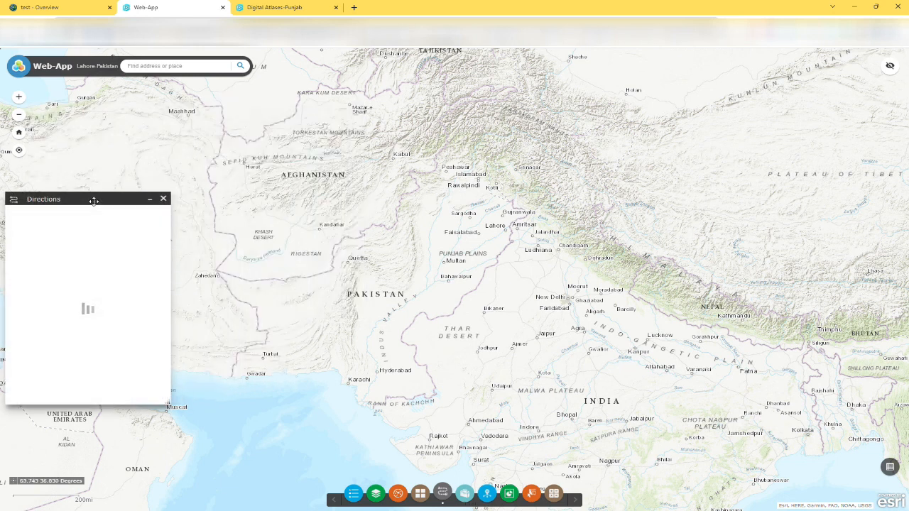
# Go from the "test" item's overview to the My Content list, checking the Directions widget in the Web-App page along the way
pyautogui.click(69, 5)
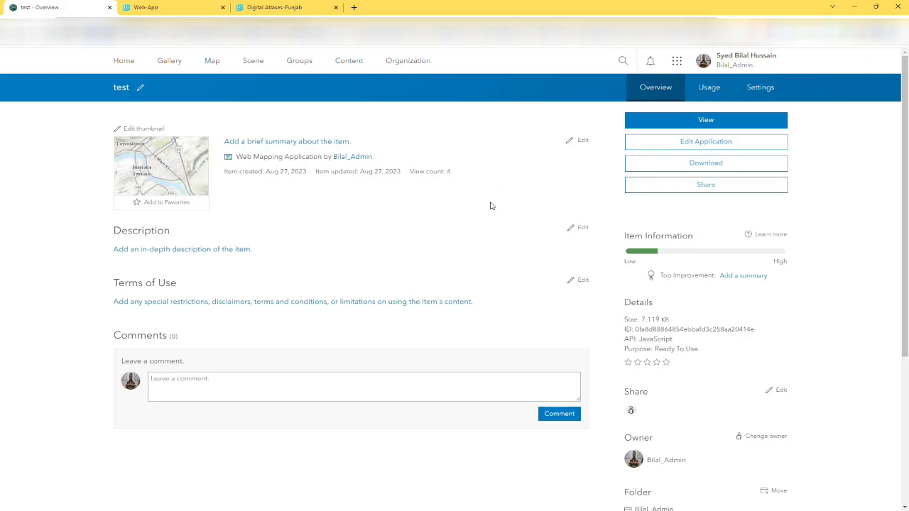
pyautogui.click(349, 62)
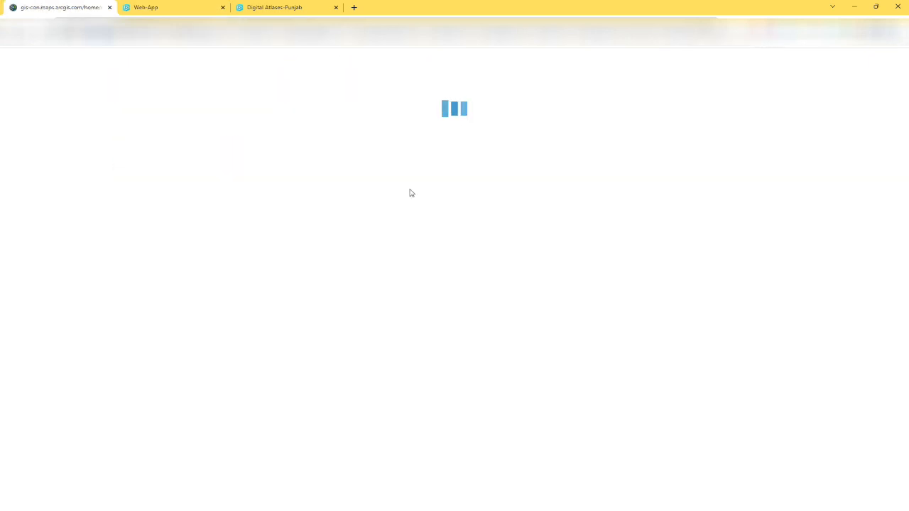
pyautogui.click(166, 6)
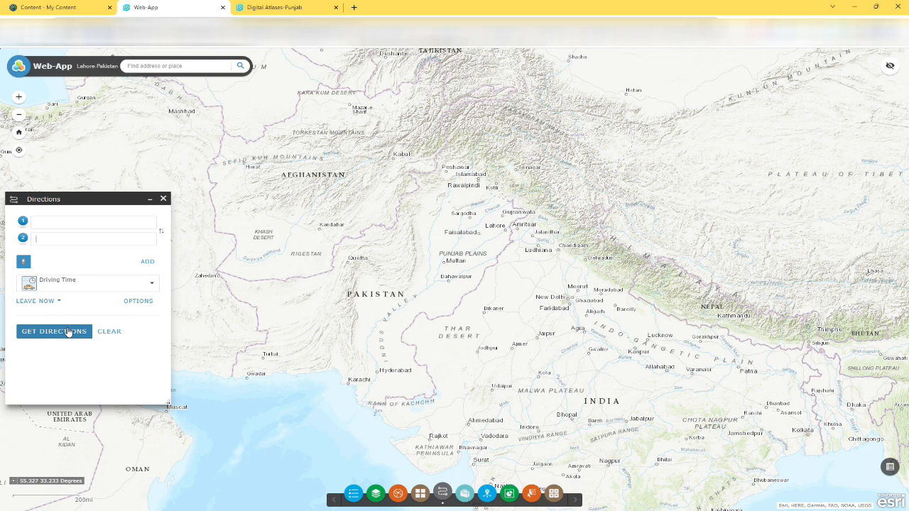
pyautogui.click(49, 7)
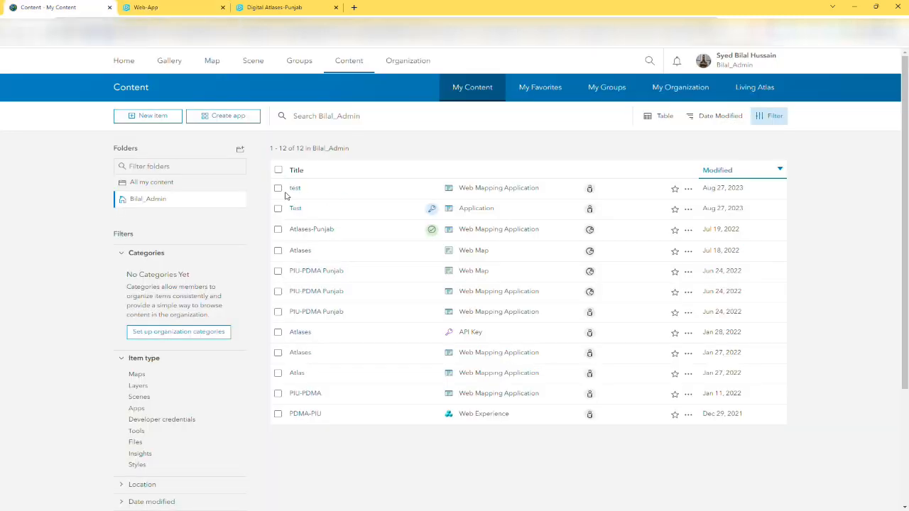